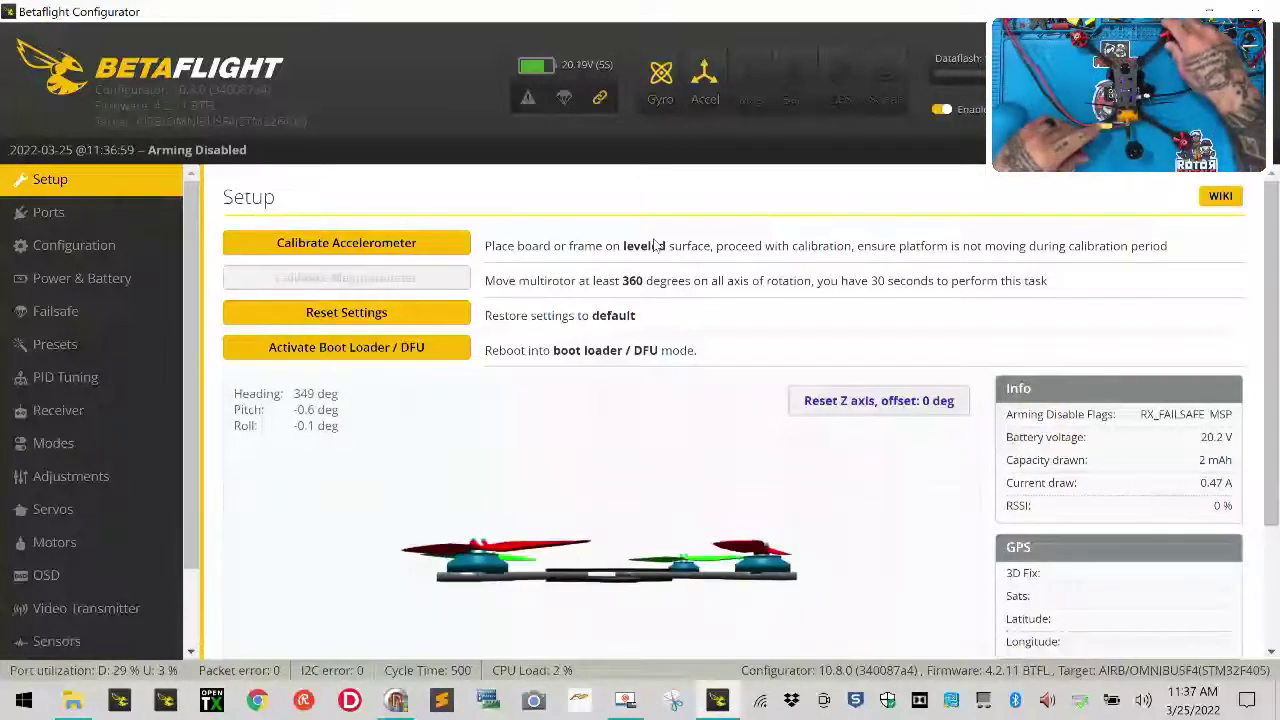
# Reset the Z axis of the craft's 3D preview and calibrate the accelerometer
pyautogui.click(855, 410)
pyautogui.click(324, 258)
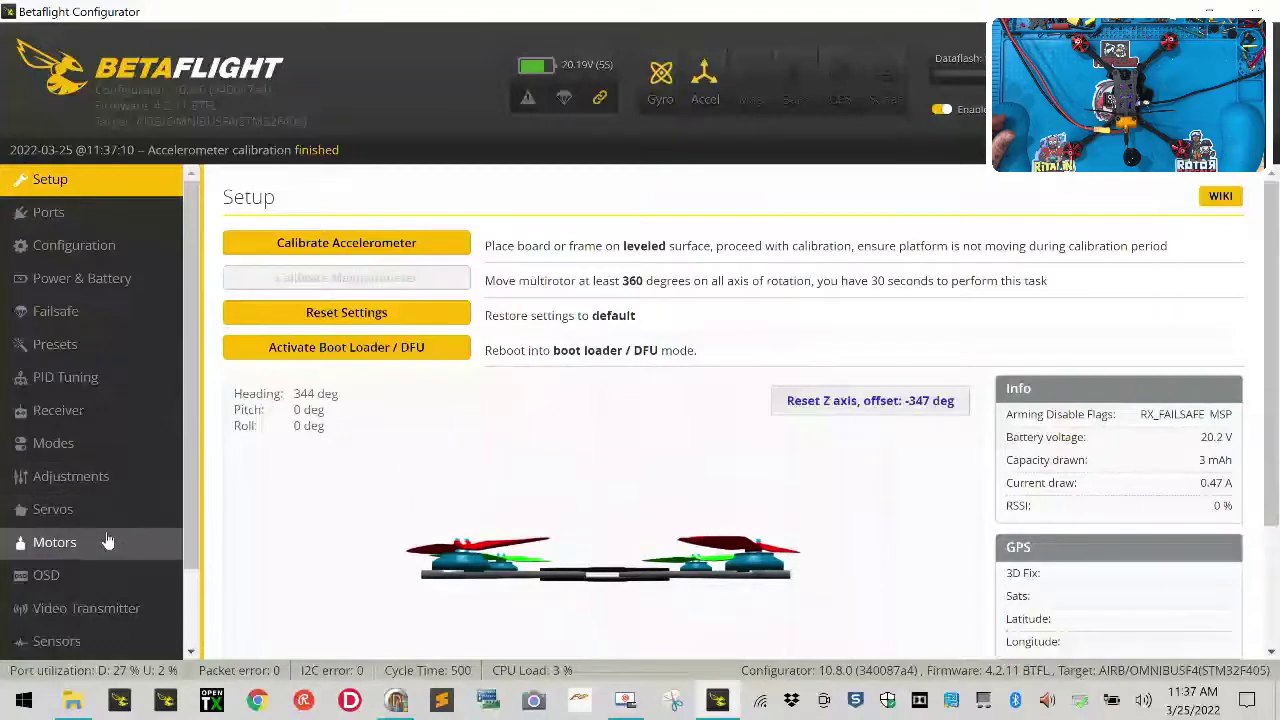
# Enable motor control in the motor test mode by acknowledging the risks with propellers removed
pyautogui.click(54, 542)
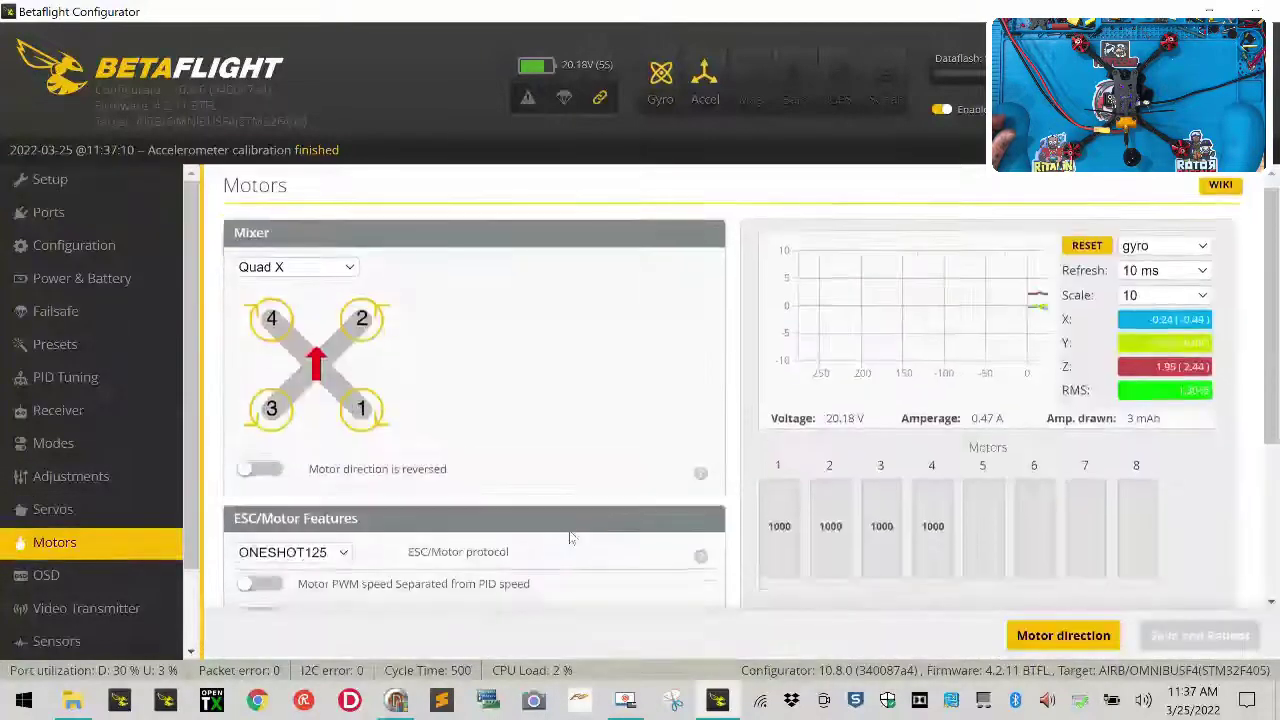
pyautogui.scroll(-5, 566, 534)
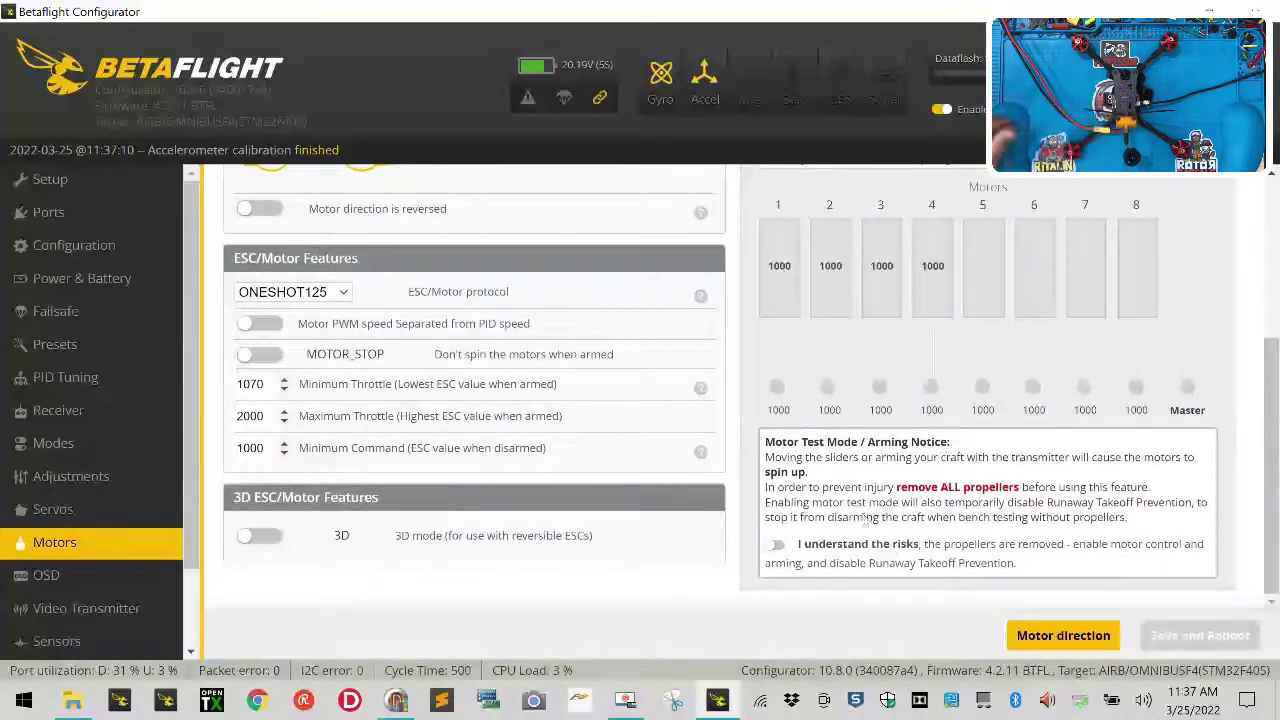
pyautogui.click(775, 549)
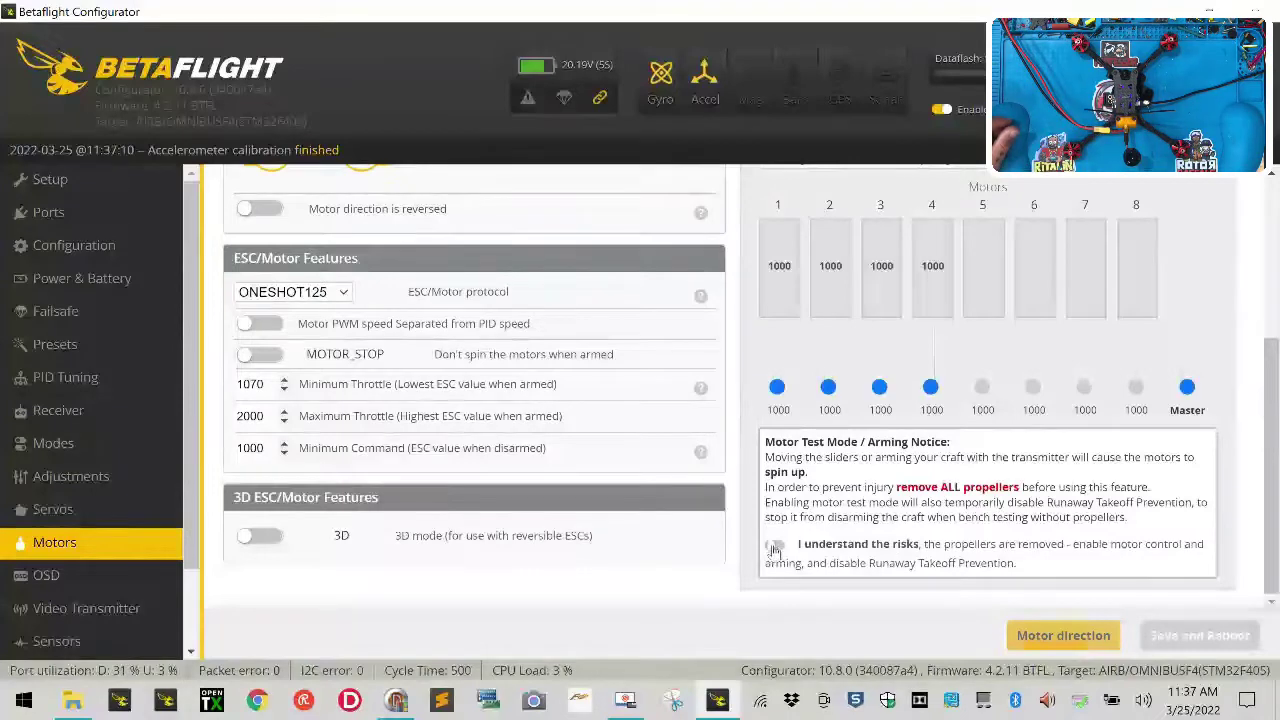
# Spin motors 1, 2, 3 and 4 briefly one at a time to identify each one's physical position
pyautogui.scroll(2, 1055, 517)
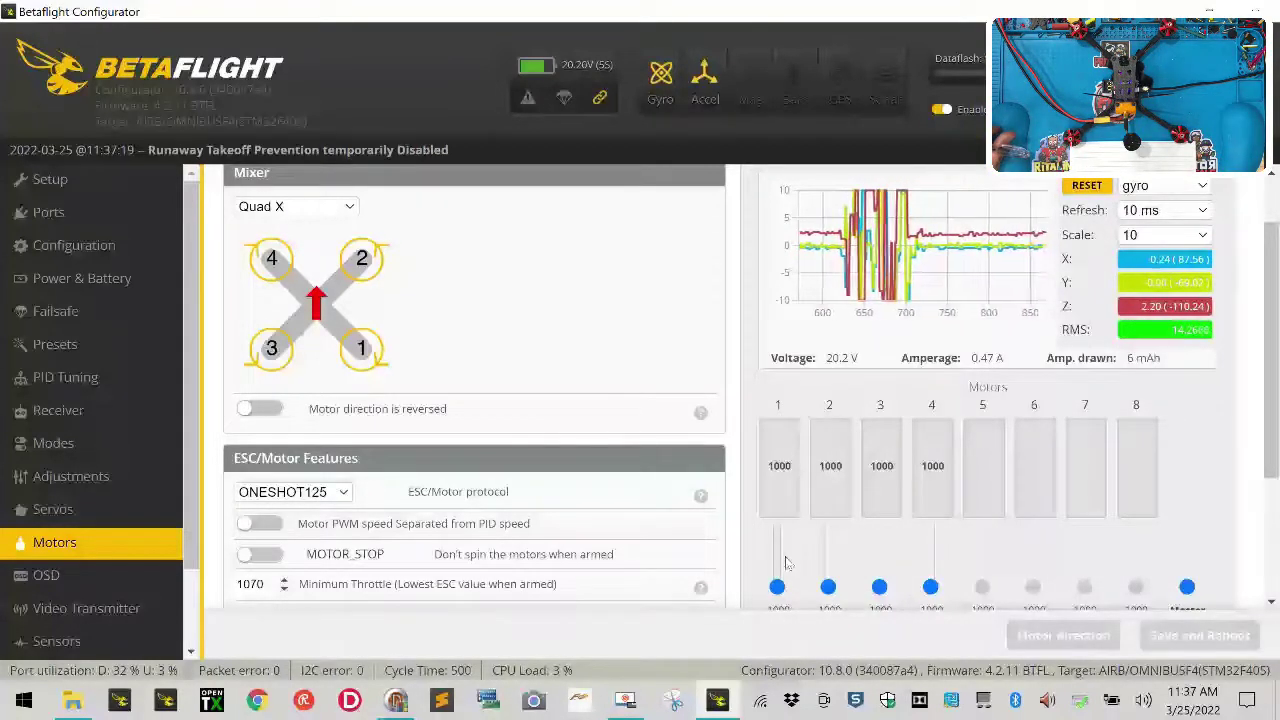
pyautogui.moveTo(777, 589); pyautogui.dragTo(777, 597)
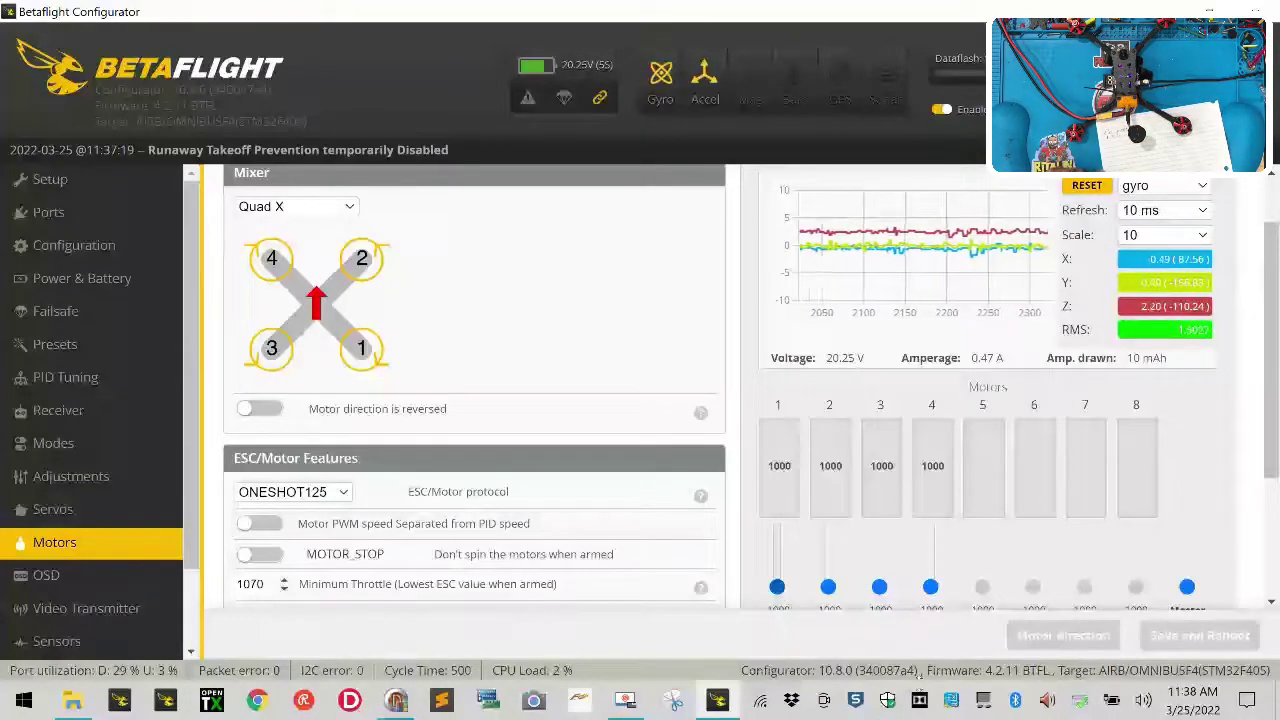
pyautogui.moveTo(828, 588); pyautogui.dragTo(828, 590)
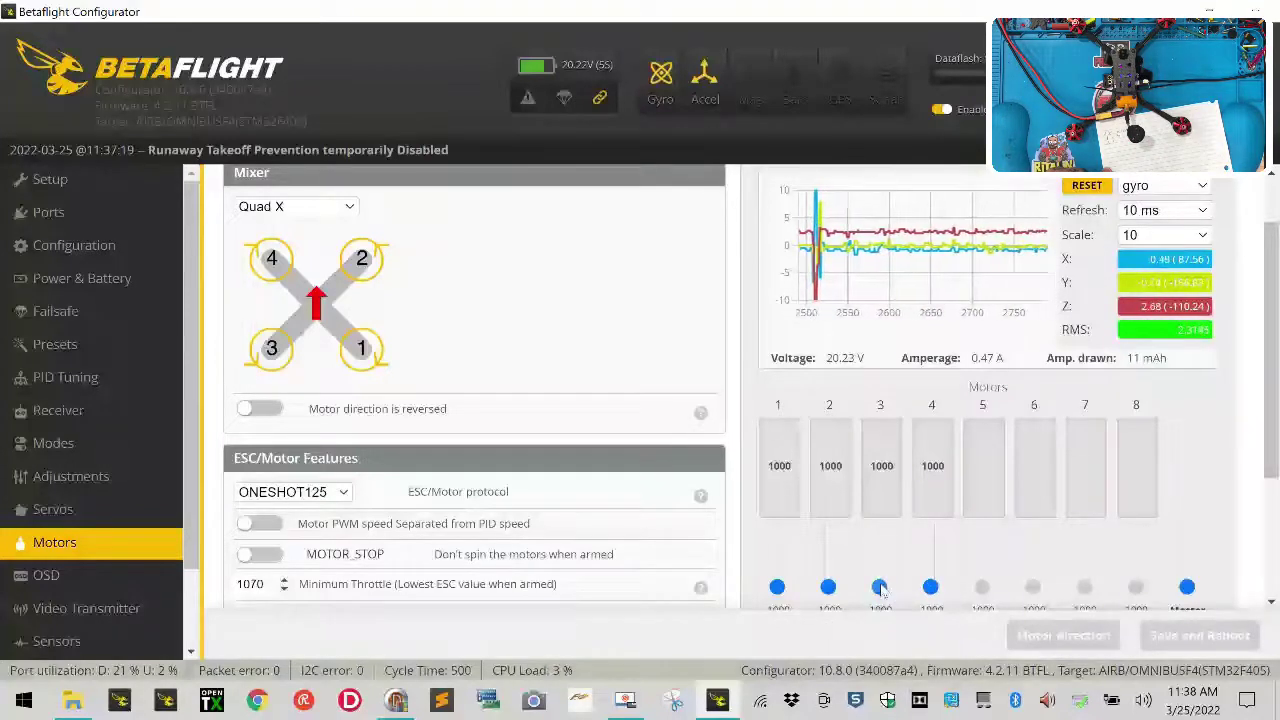
pyautogui.moveTo(880, 586); pyautogui.dragTo(880, 600)
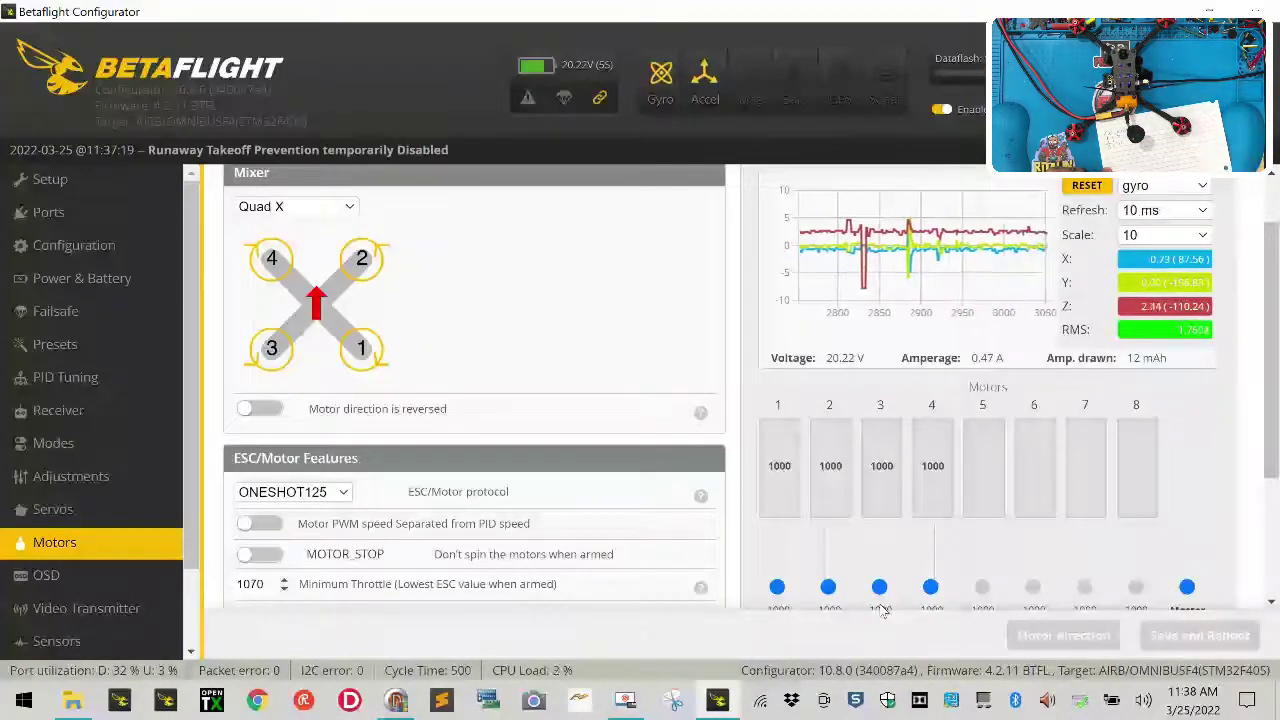
pyautogui.moveTo(930, 587)
pyautogui.mouseDown()
pyautogui.moveTo(930, 575)
pyautogui.moveTo(927, 597)
pyautogui.mouseUp()
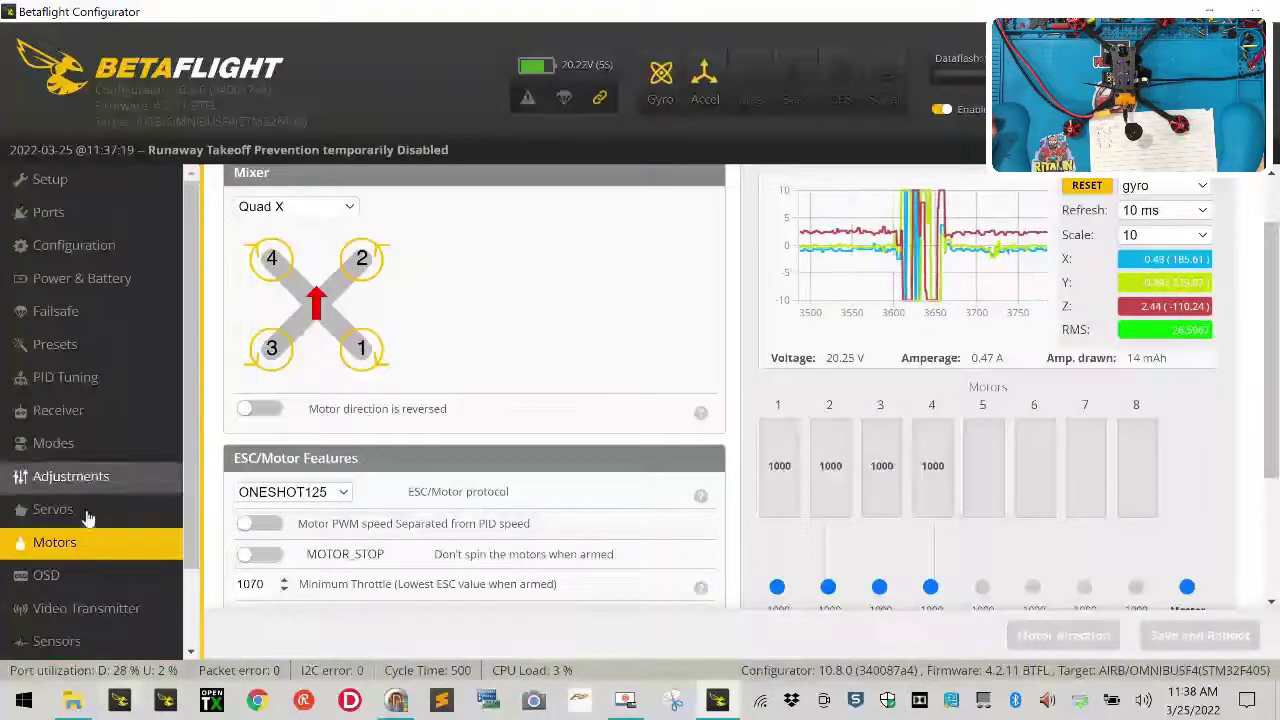
# Disable the motor test mode by withdrawing the risk acknowledgement
pyautogui.scroll(-2, 62, 560)
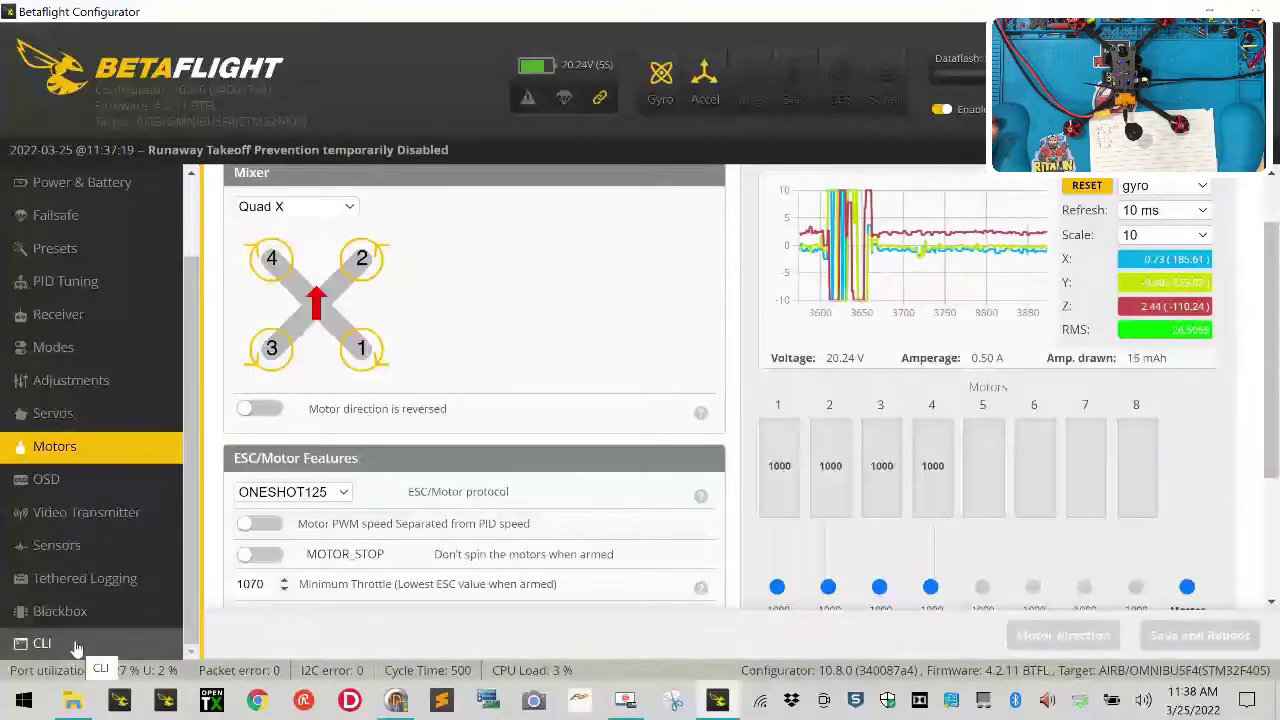
pyautogui.scroll(-2, 778, 500)
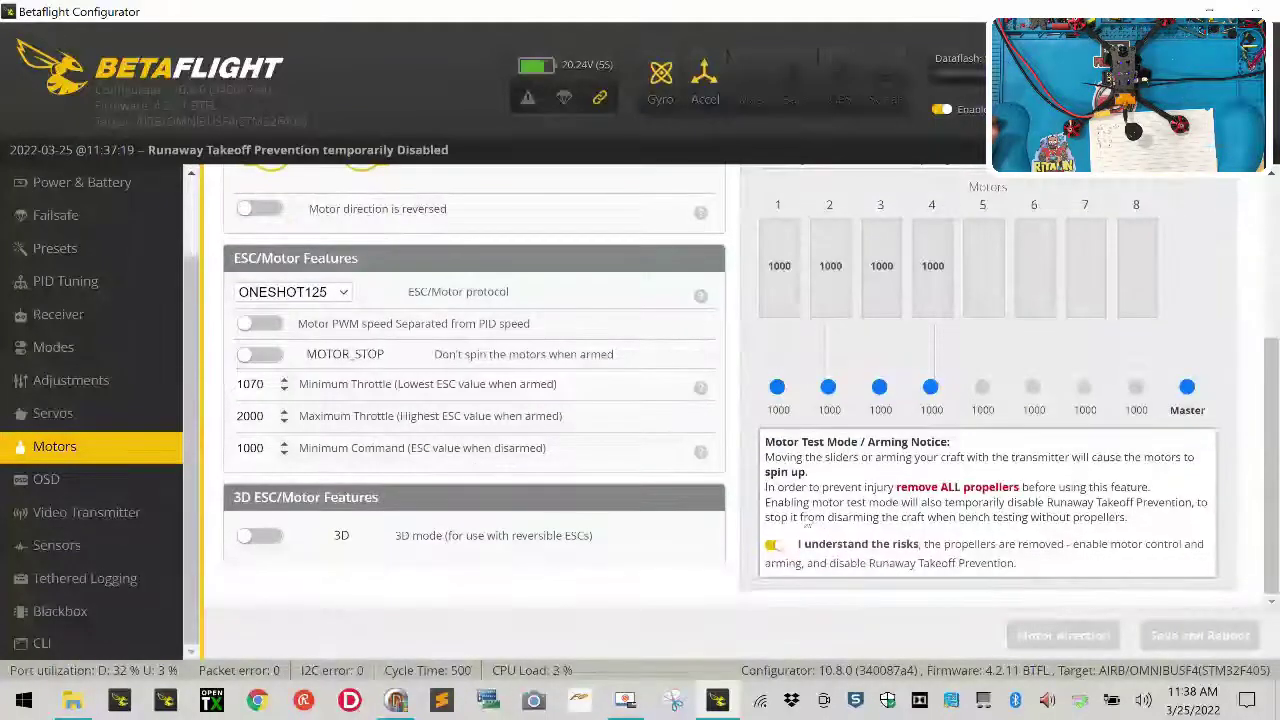
pyautogui.click(776, 545)
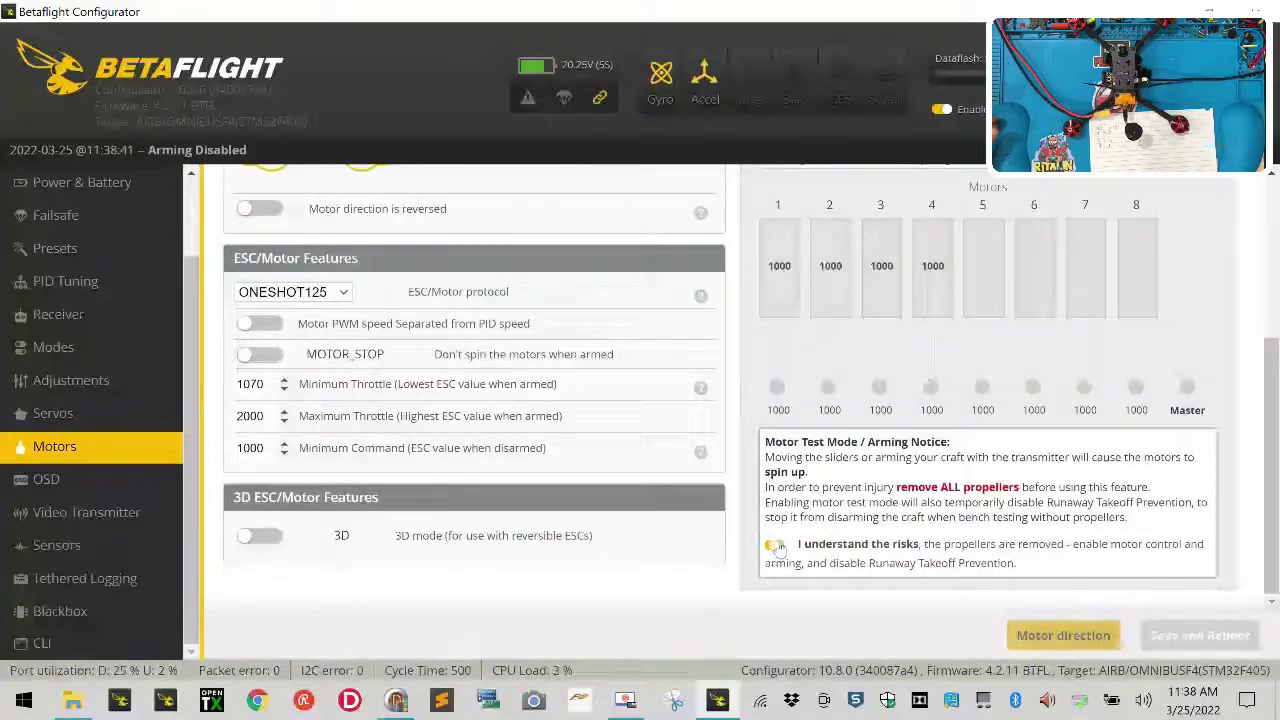
# Run the resource command in the CLI to list the flight controller's pin assignments
pyautogui.click(54, 646)
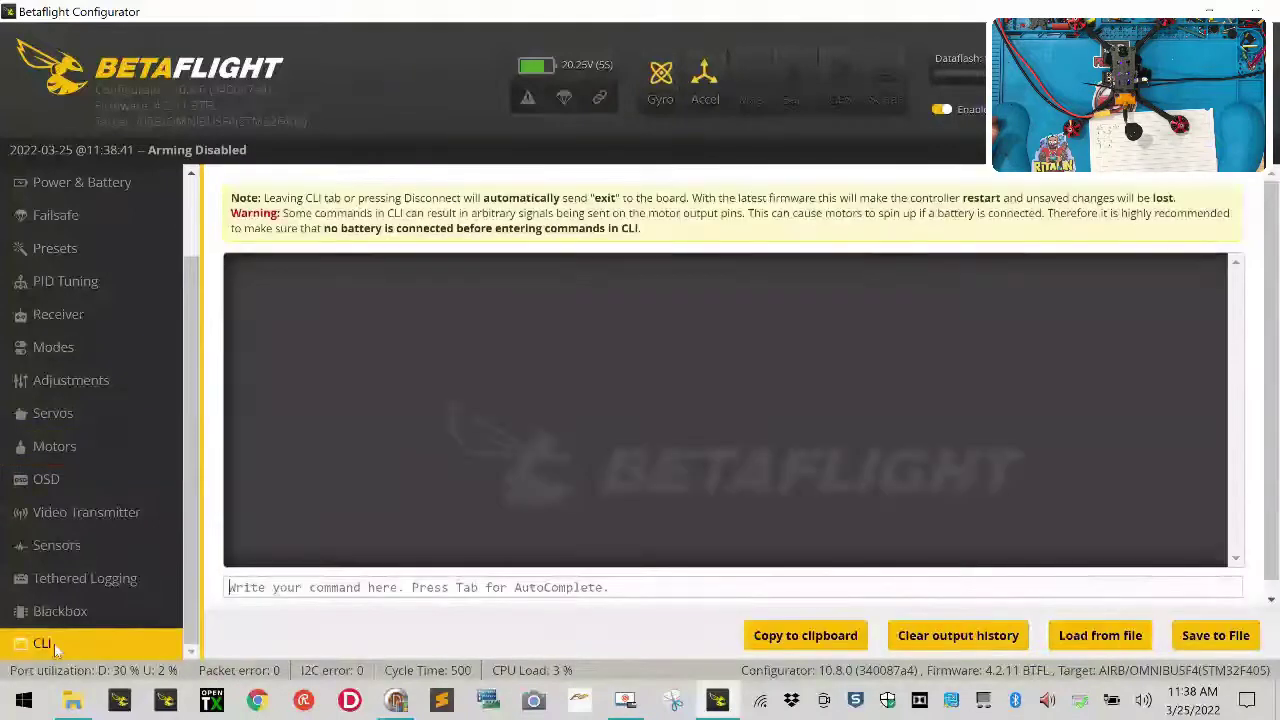
pyautogui.click(342, 589)
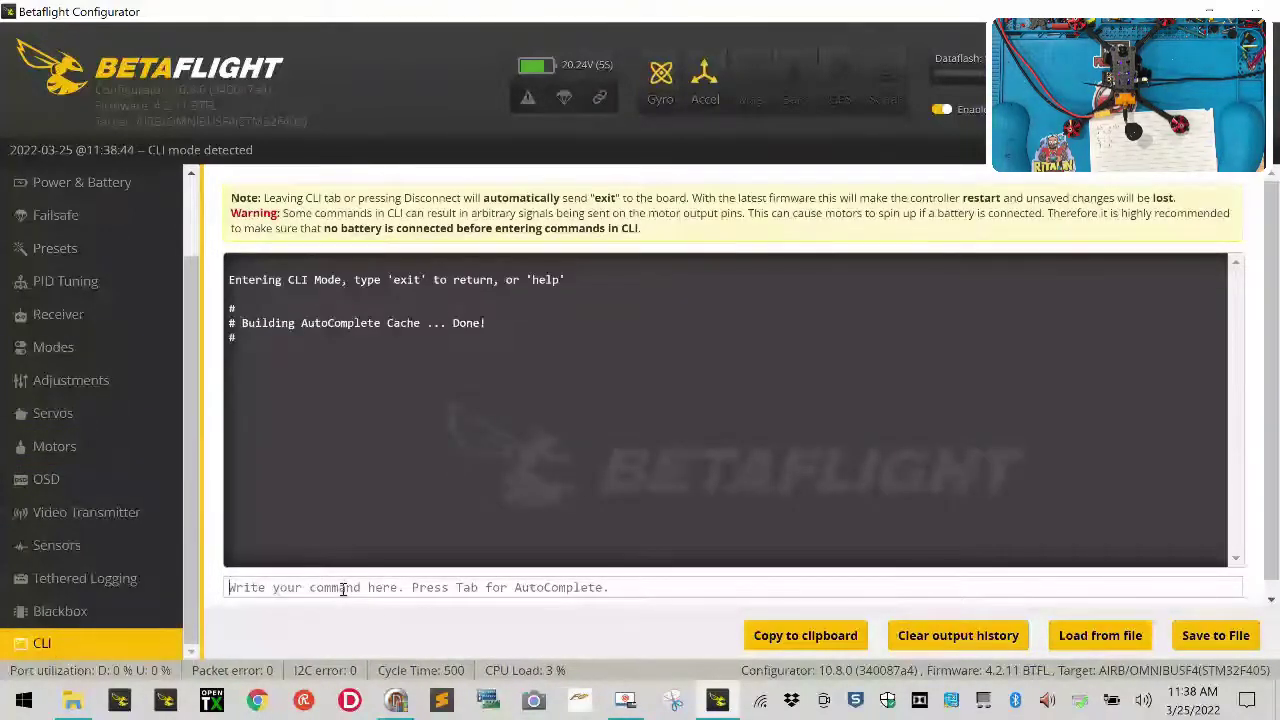
pyautogui.write('resource')
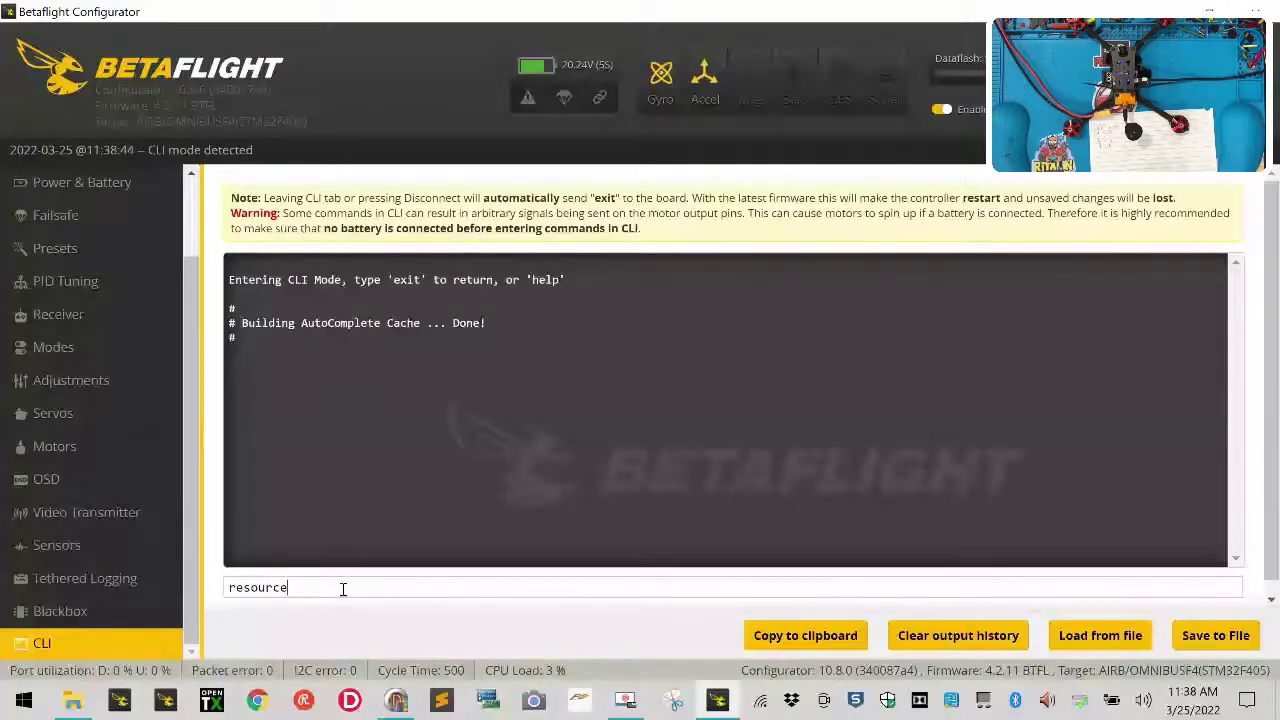
pyautogui.press('Return')
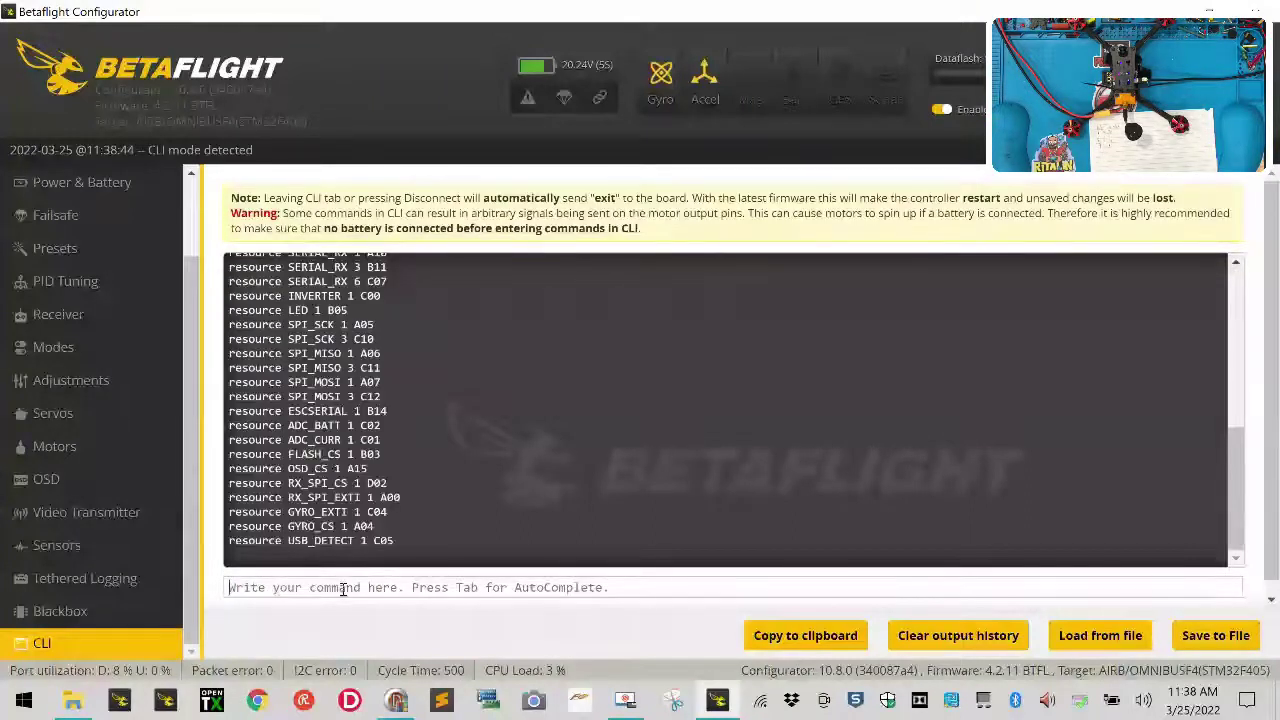
# Copy the resource lines for MOTOR 1 through MOTOR 4 from the CLI output
pyautogui.scroll(15, 341, 507)
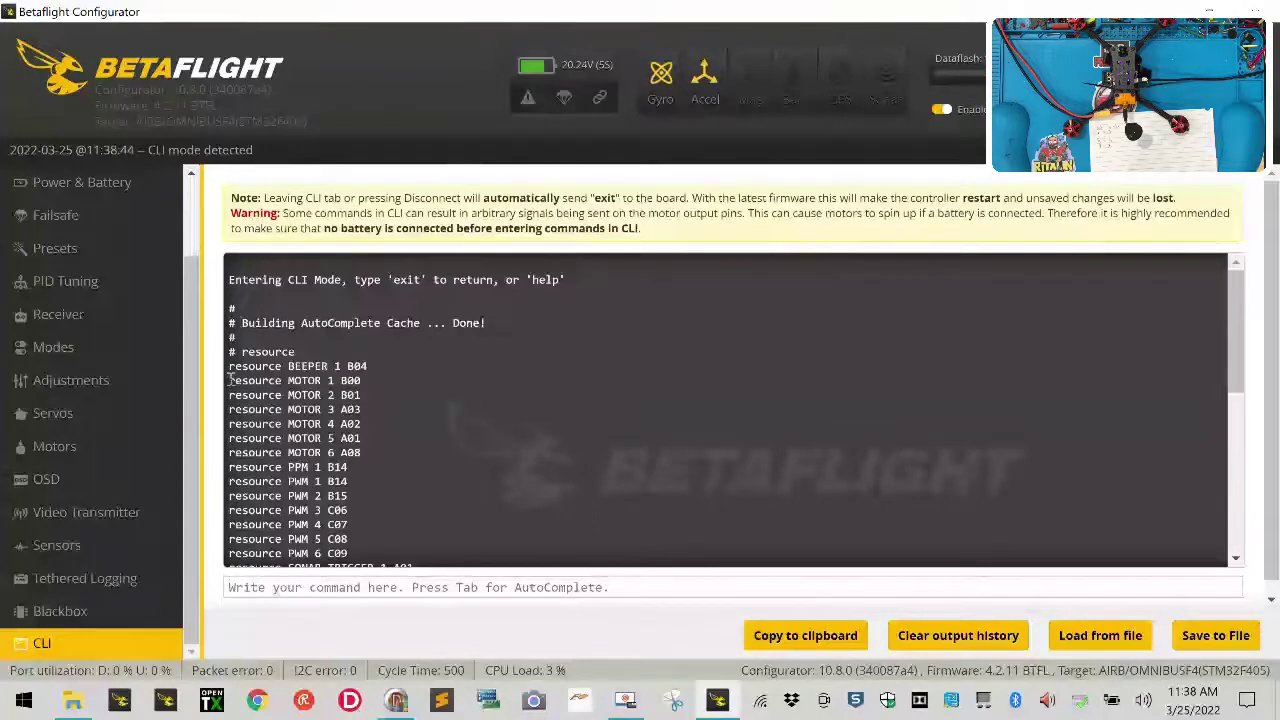
pyautogui.moveTo(229, 380); pyautogui.dragTo(367, 428)
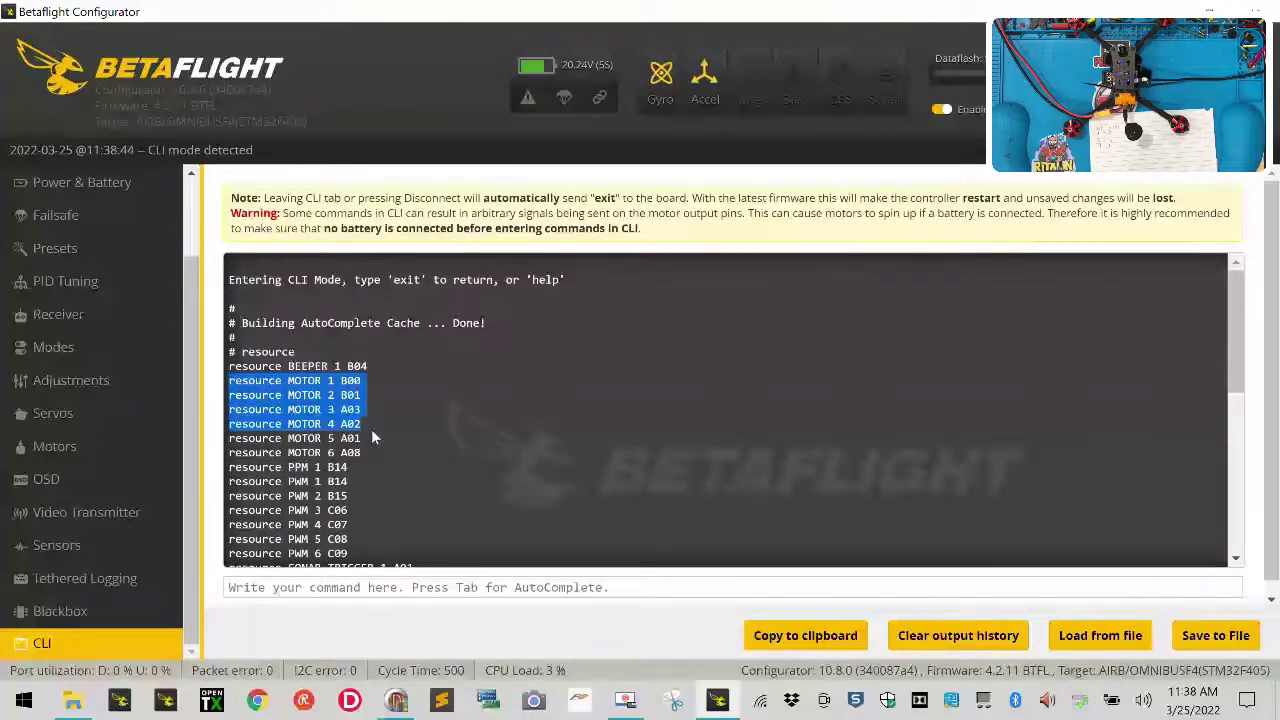
pyautogui.rightClick(306, 401)
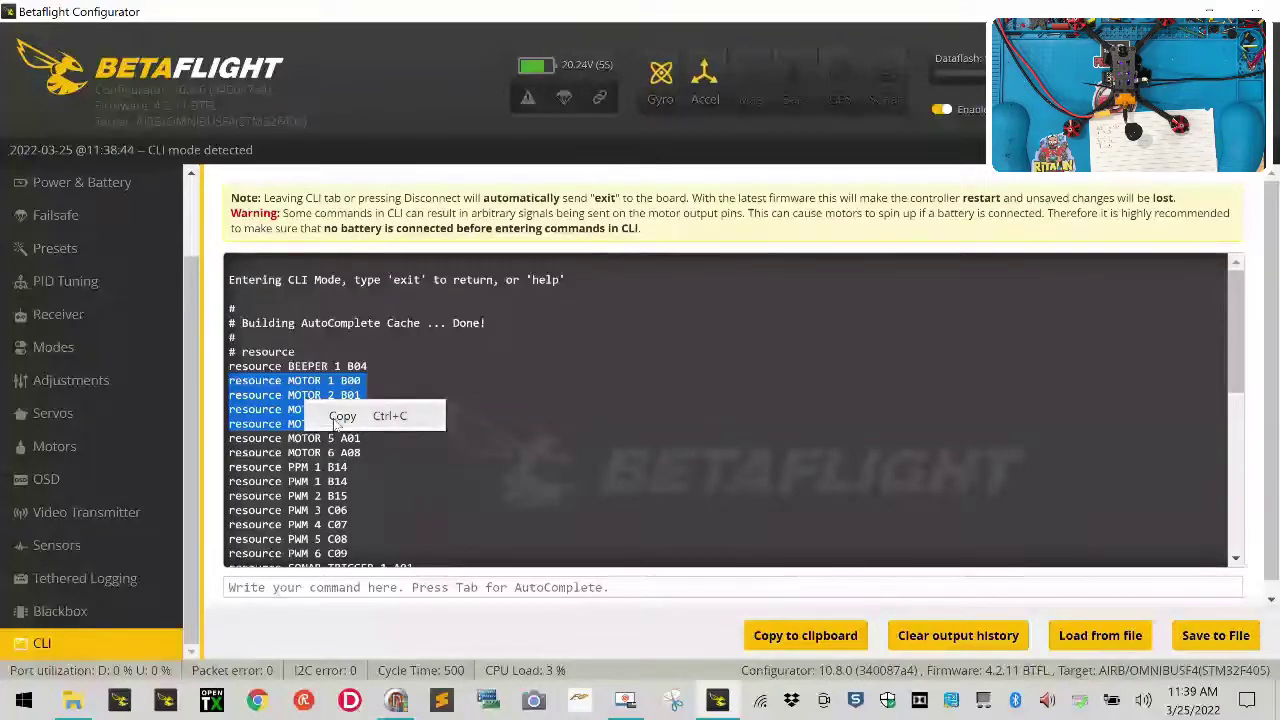
pyautogui.click(340, 416)
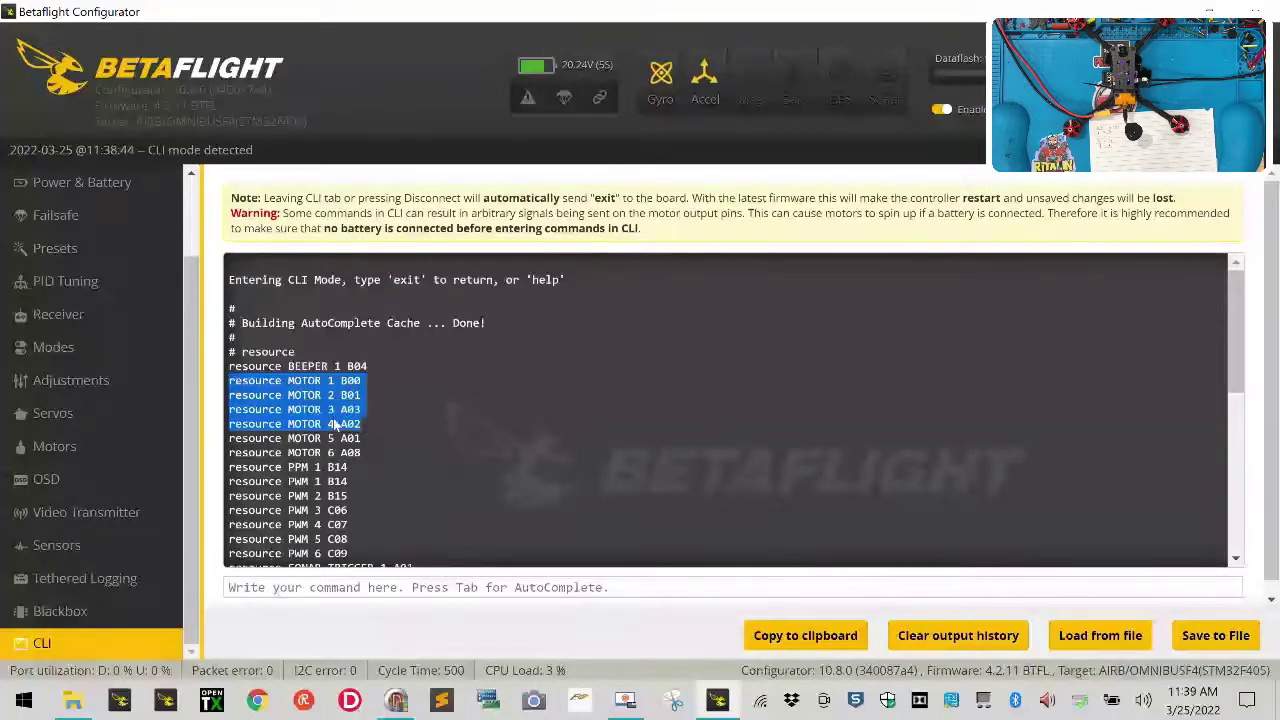
# Open a blank Notepad document beside the CLI output and paste the four motor resource lines into it
pyautogui.rightClick(18, 704)
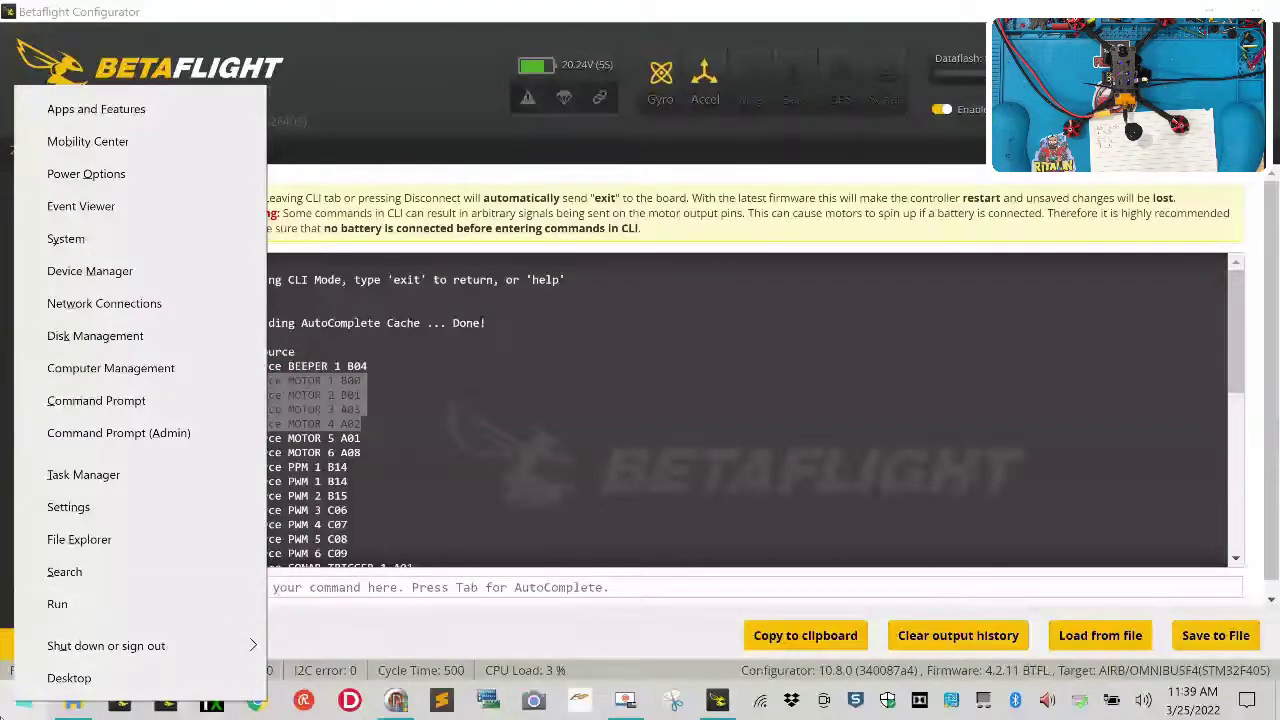
pyautogui.rightClick(18, 704)
pyautogui.rightClick(8, 708)
pyautogui.click(49, 613)
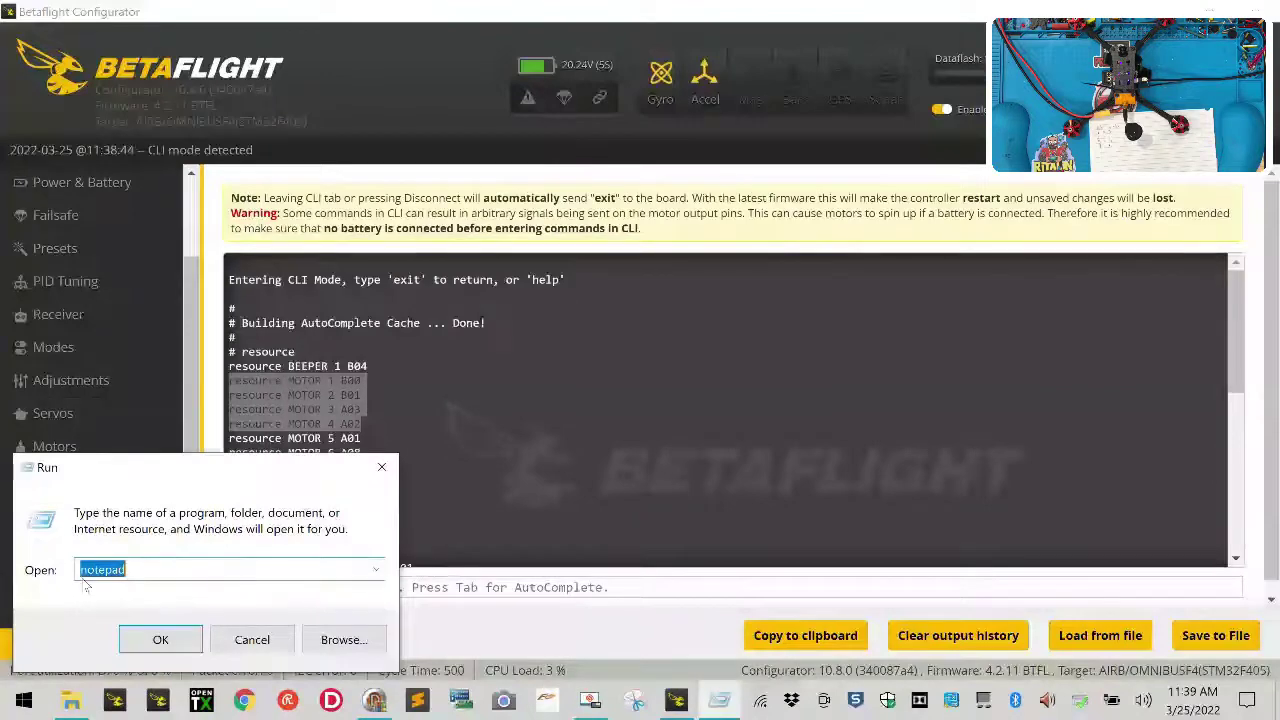
pyautogui.click(160, 640)
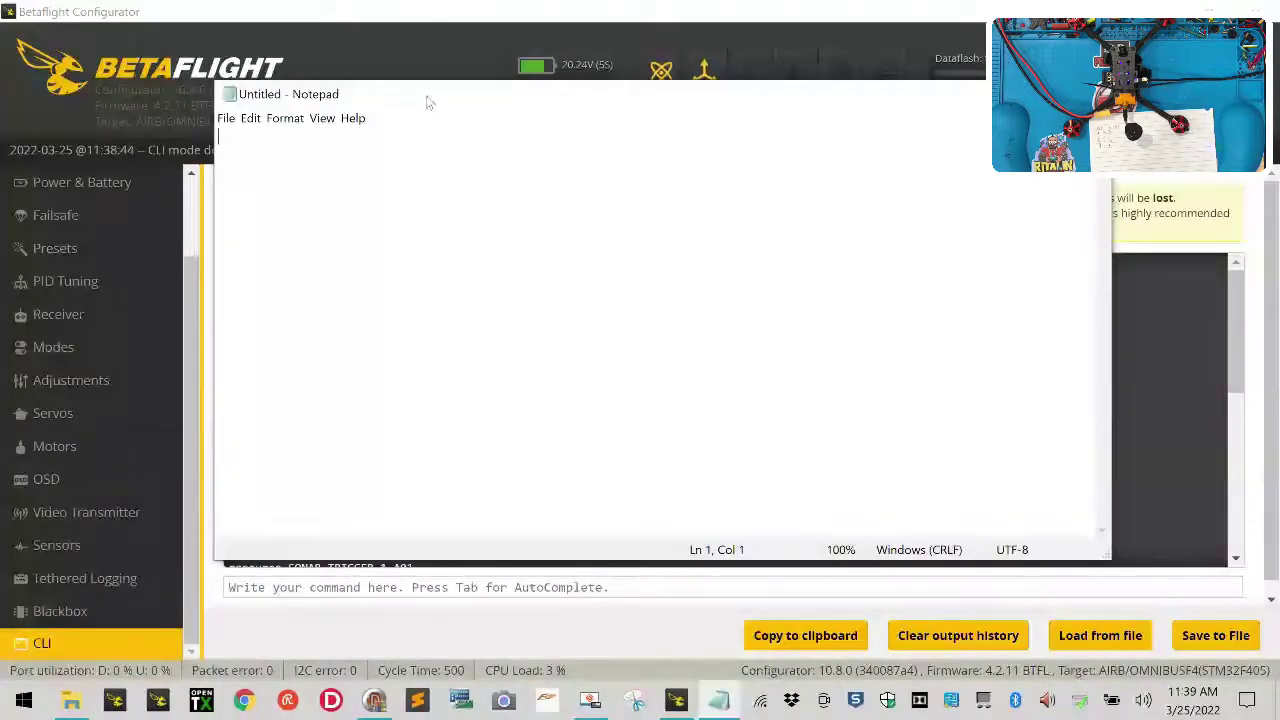
pyautogui.moveTo(428, 100); pyautogui.dragTo(670, 118)
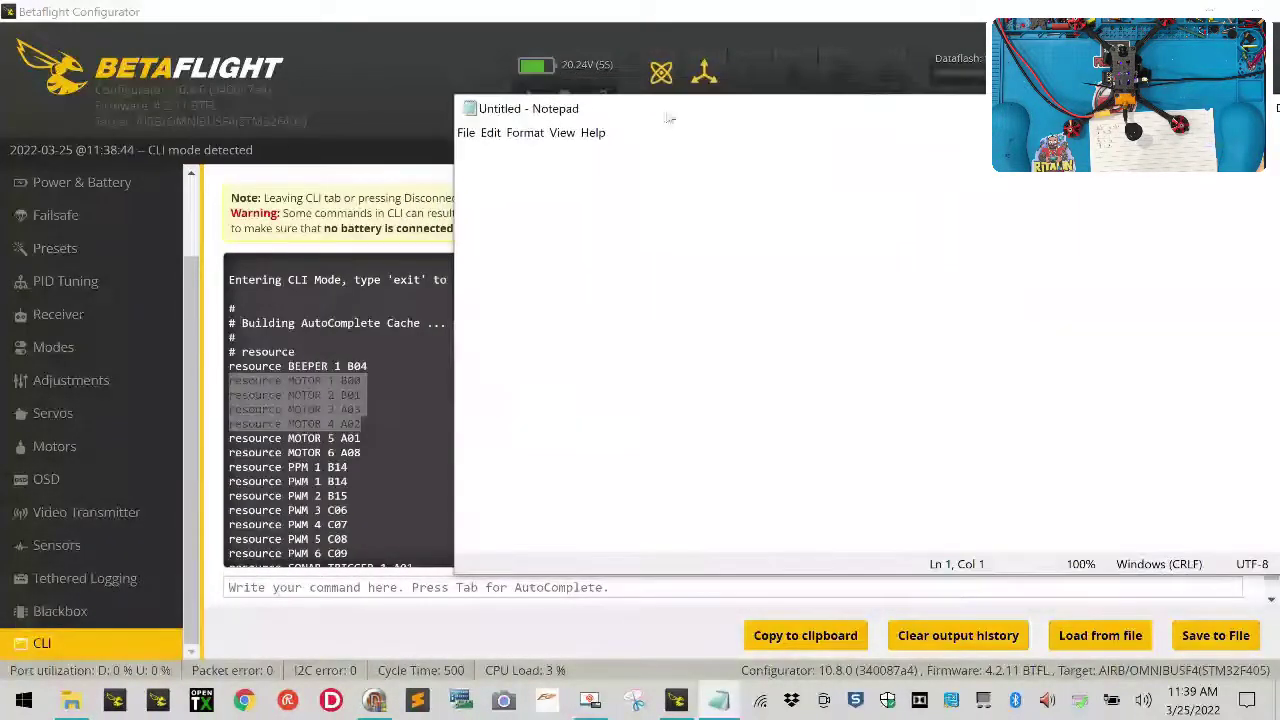
pyautogui.rightClick(533, 168)
pyautogui.click(586, 237)
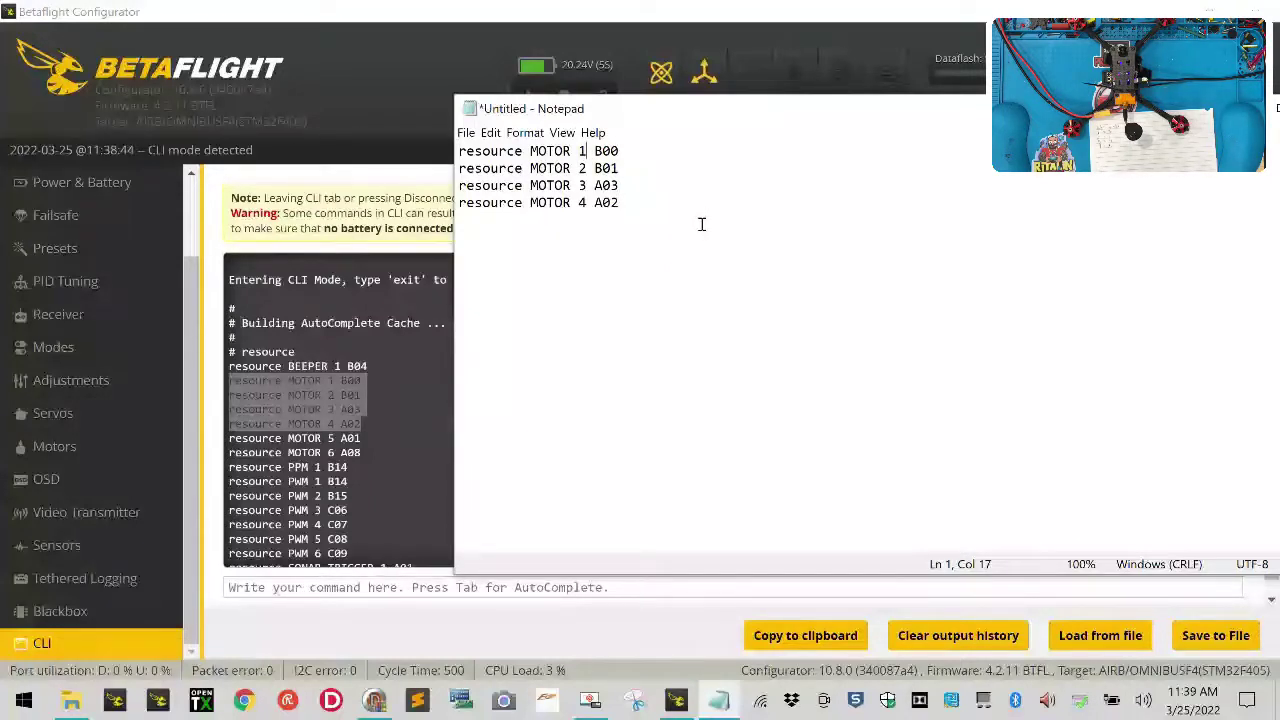
# Renumber the motor lines so that MOTOR 3 uses B00, MOTOR 1 B01, MOTOR 4 A03 and MOTOR 2 A02
pyautogui.press('BackSpace')
pyautogui.write('3')
pyautogui.press('BackSpace')
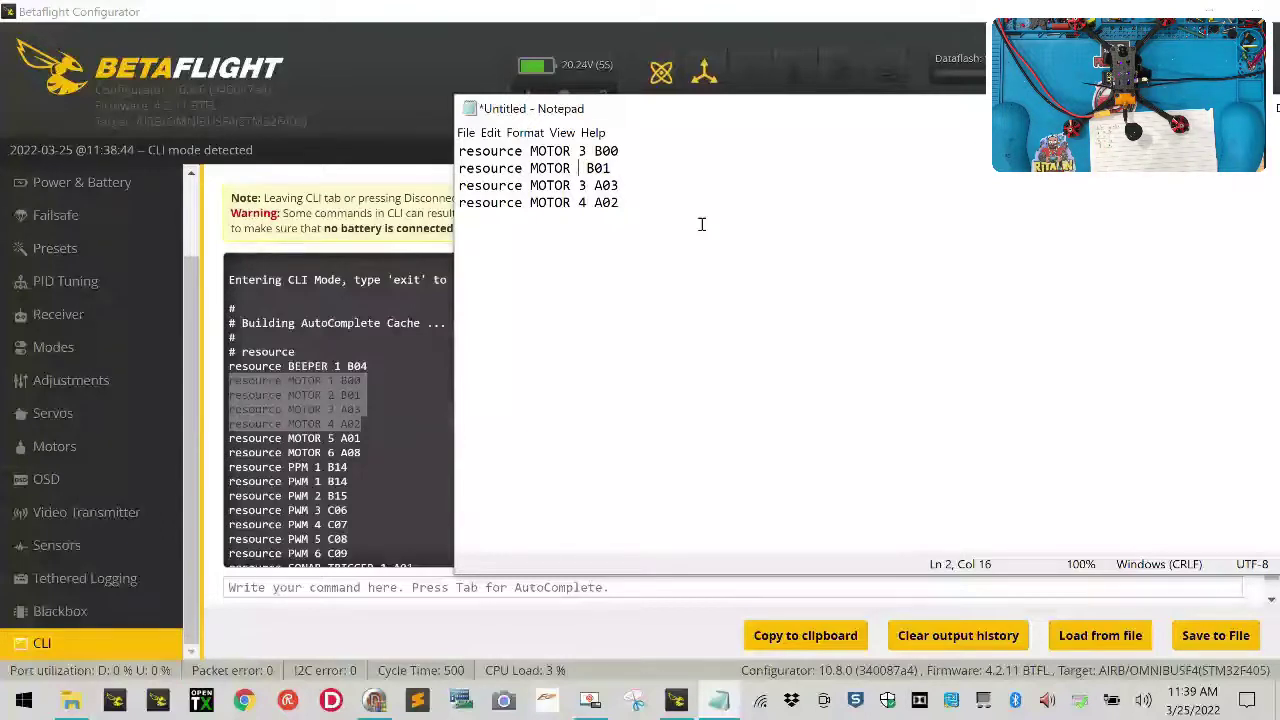
pyautogui.write('1')
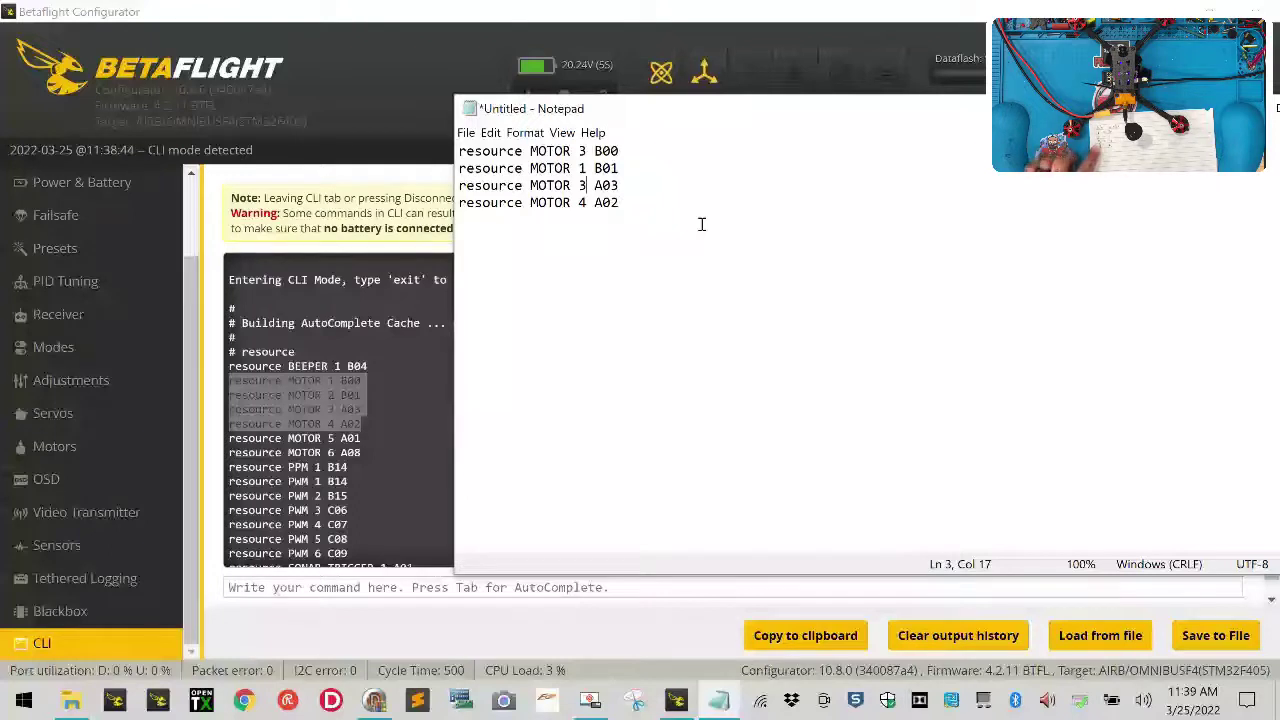
pyautogui.write('\\')
pyautogui.press('BackSpace')
pyautogui.press('BackSpace')
pyautogui.write('4')
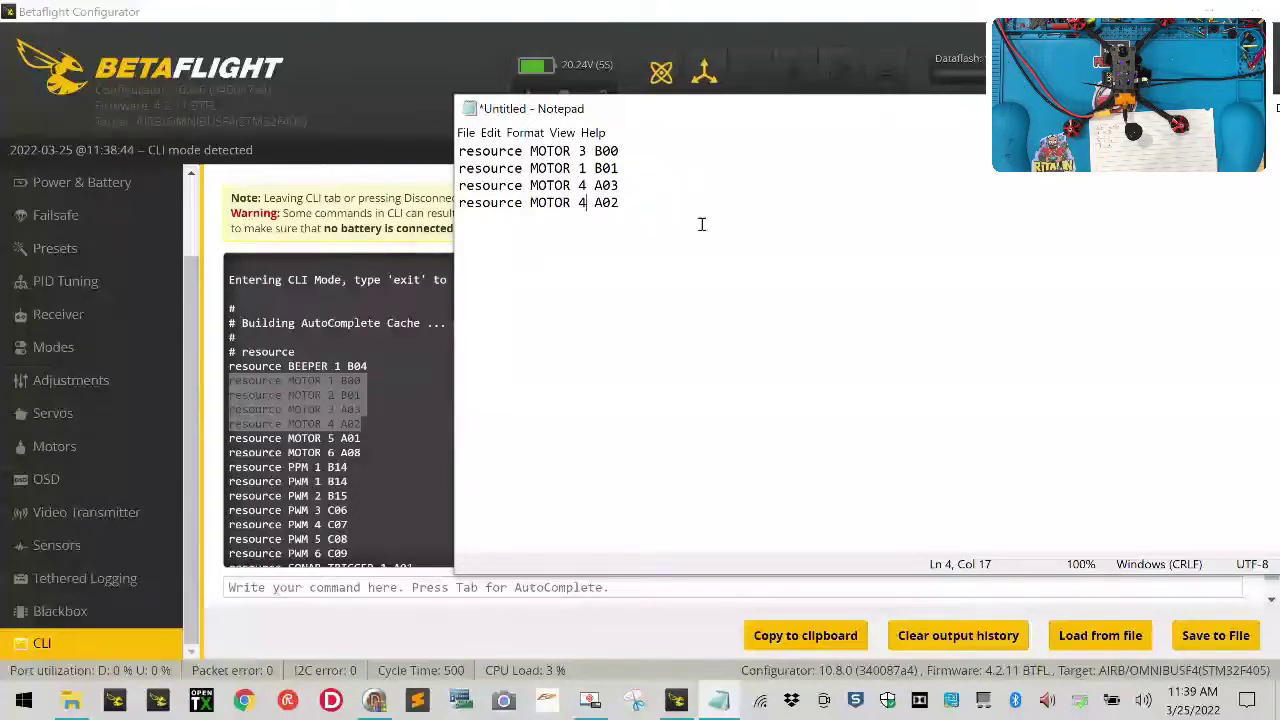
pyautogui.press('BackSpace')
pyautogui.write('2')
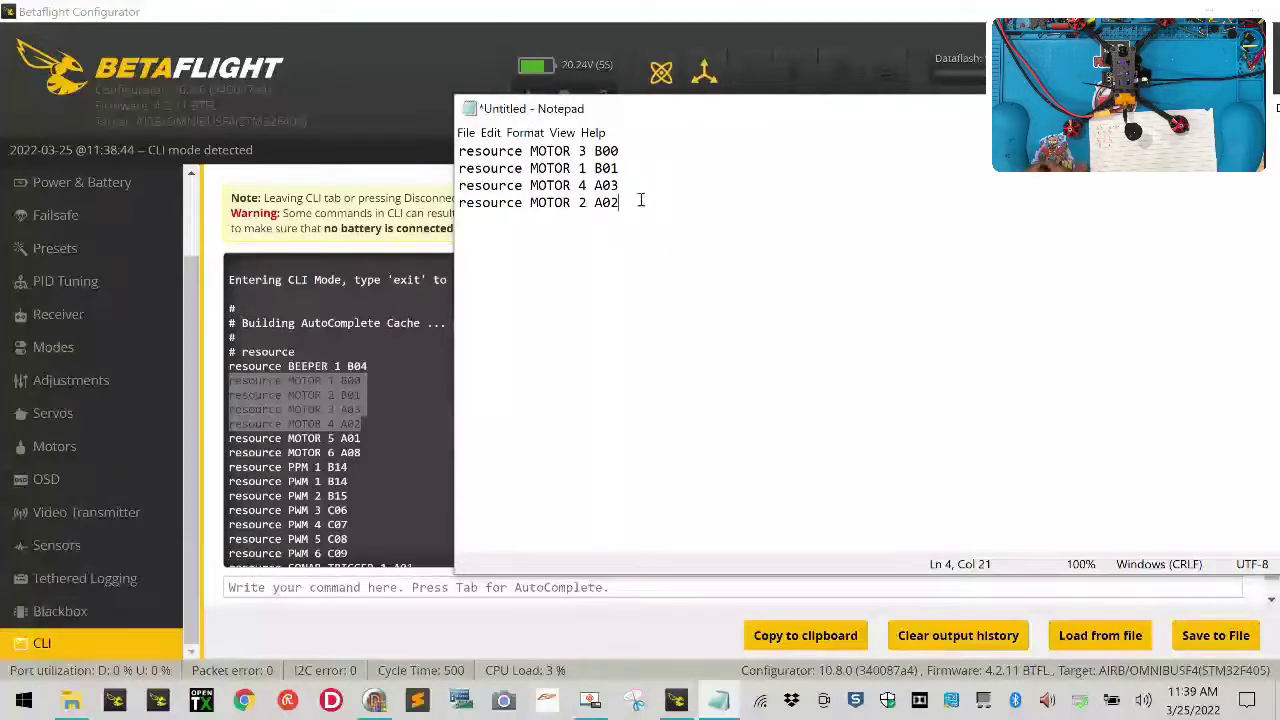
# Copy the four edited motor resource lines from Notepad and run them in the Betaflight CLI
pyautogui.moveTo(640, 202); pyautogui.dragTo(435, 155)
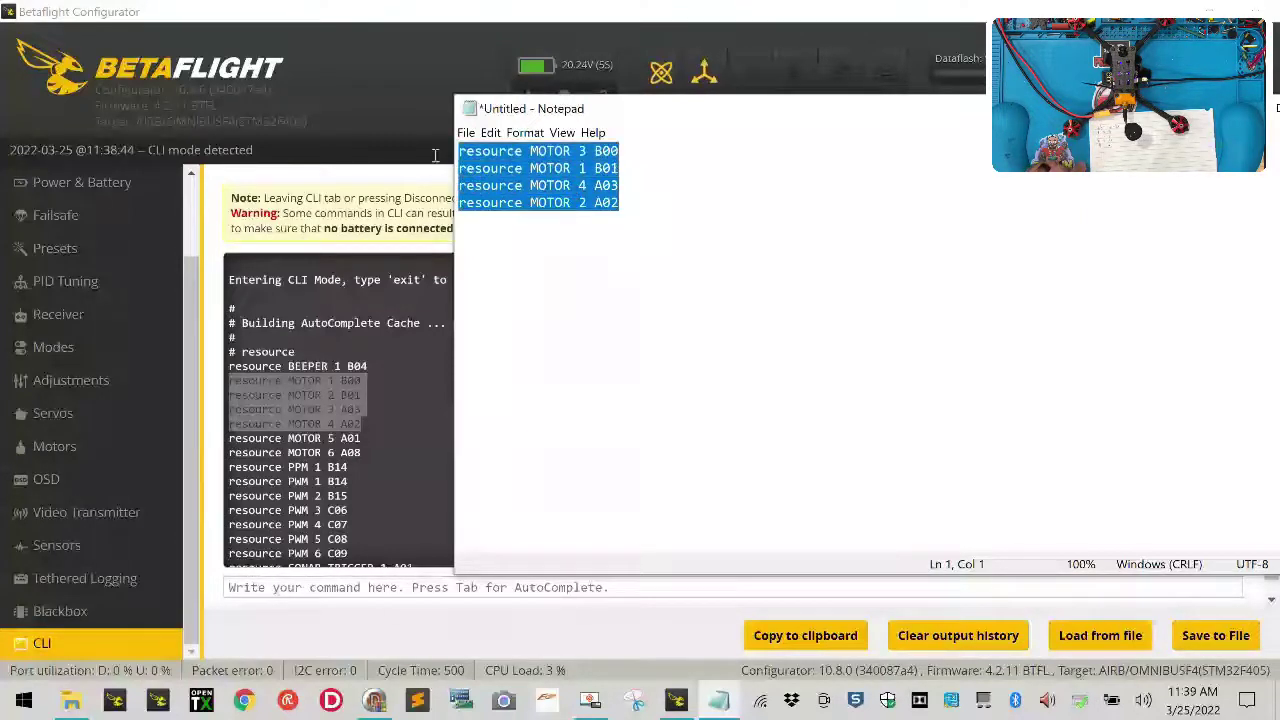
pyautogui.rightClick(527, 161)
pyautogui.click(570, 210)
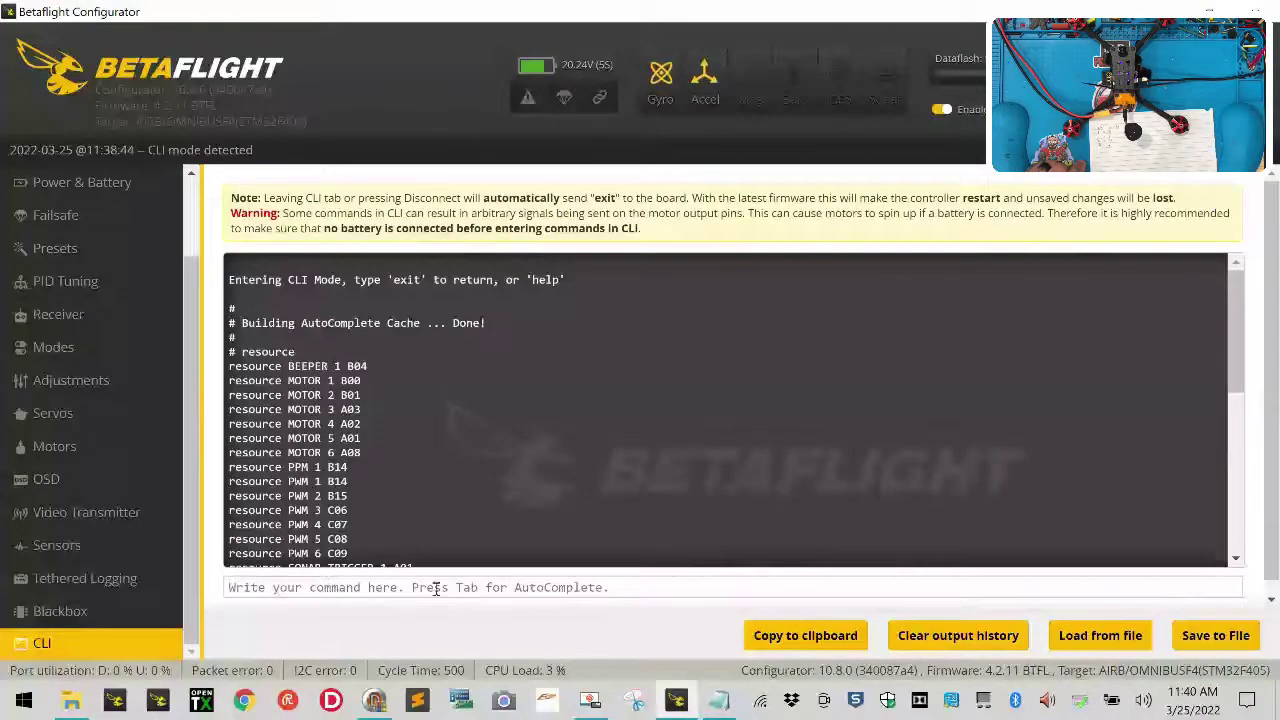
pyautogui.rightClick(248, 587)
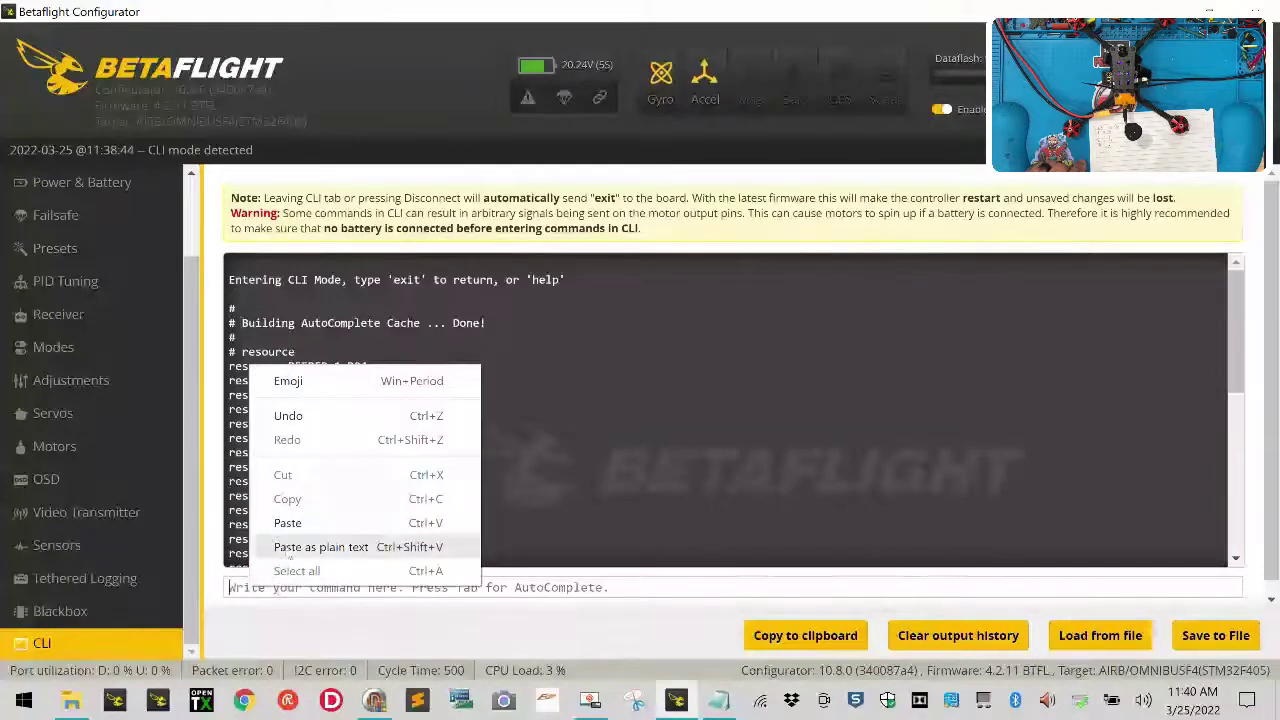
pyautogui.click(288, 523)
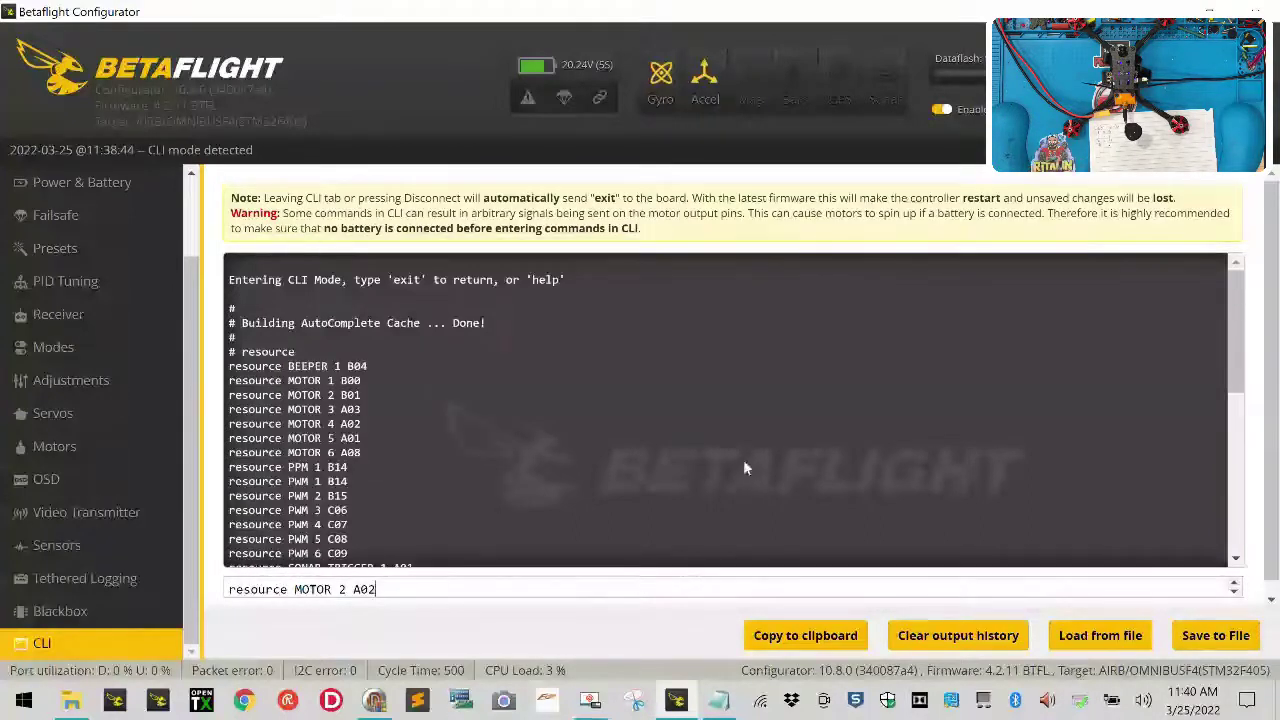
pyautogui.press('Return')
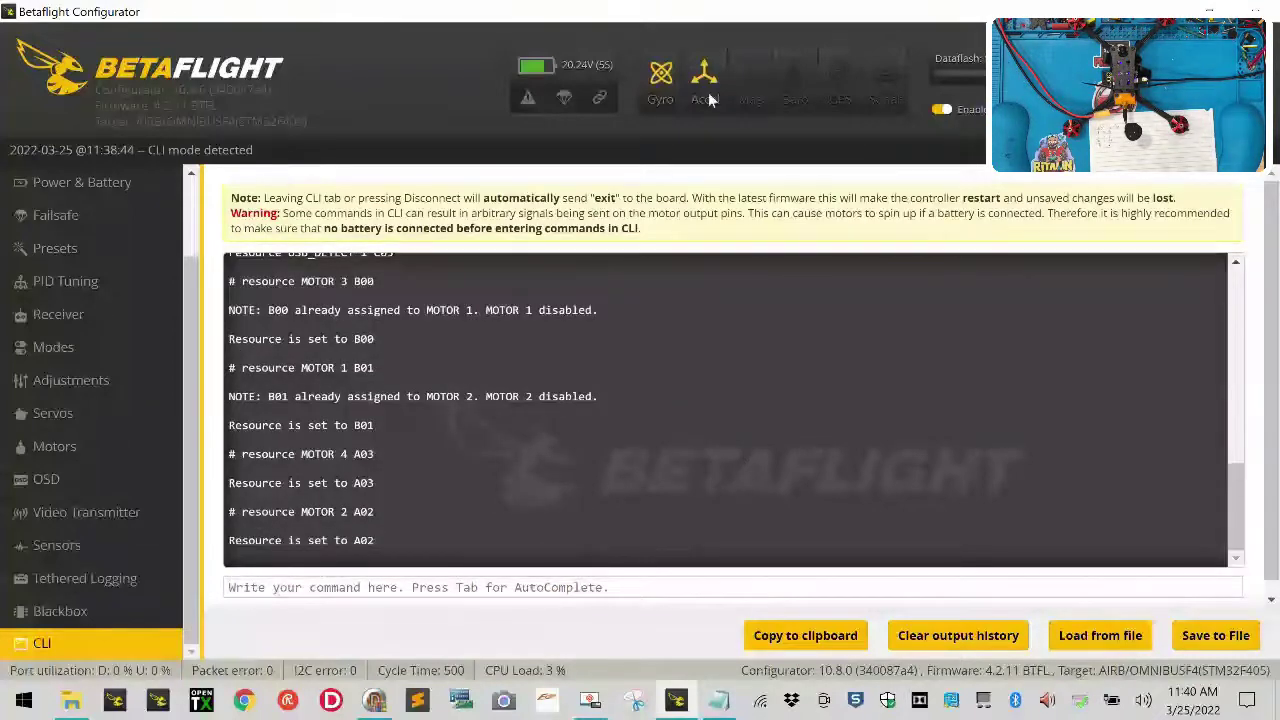
pyautogui.scroll(2, 350, 338)
pyautogui.scroll(-2, 351, 336)
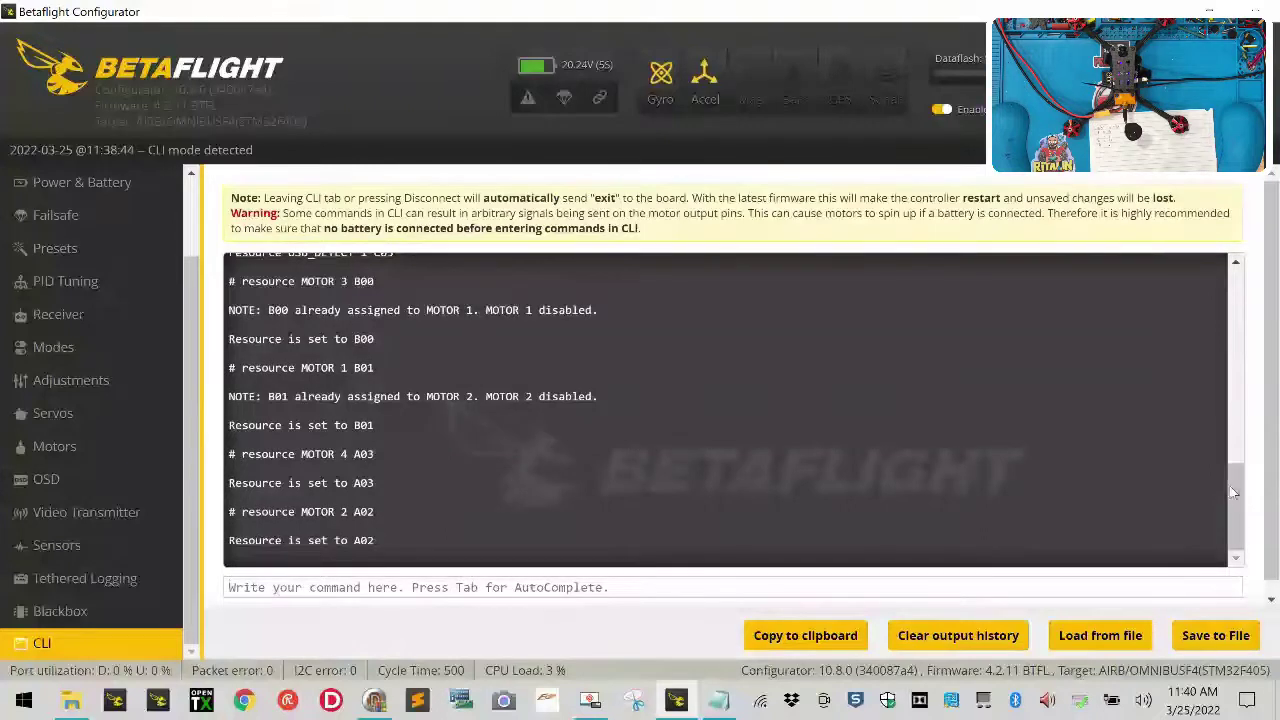
# Review the CLI responses to the motor resource lines and run the save command to store the remapped outputs
pyautogui.moveTo(1233, 487); pyautogui.dragTo(1238, 472)
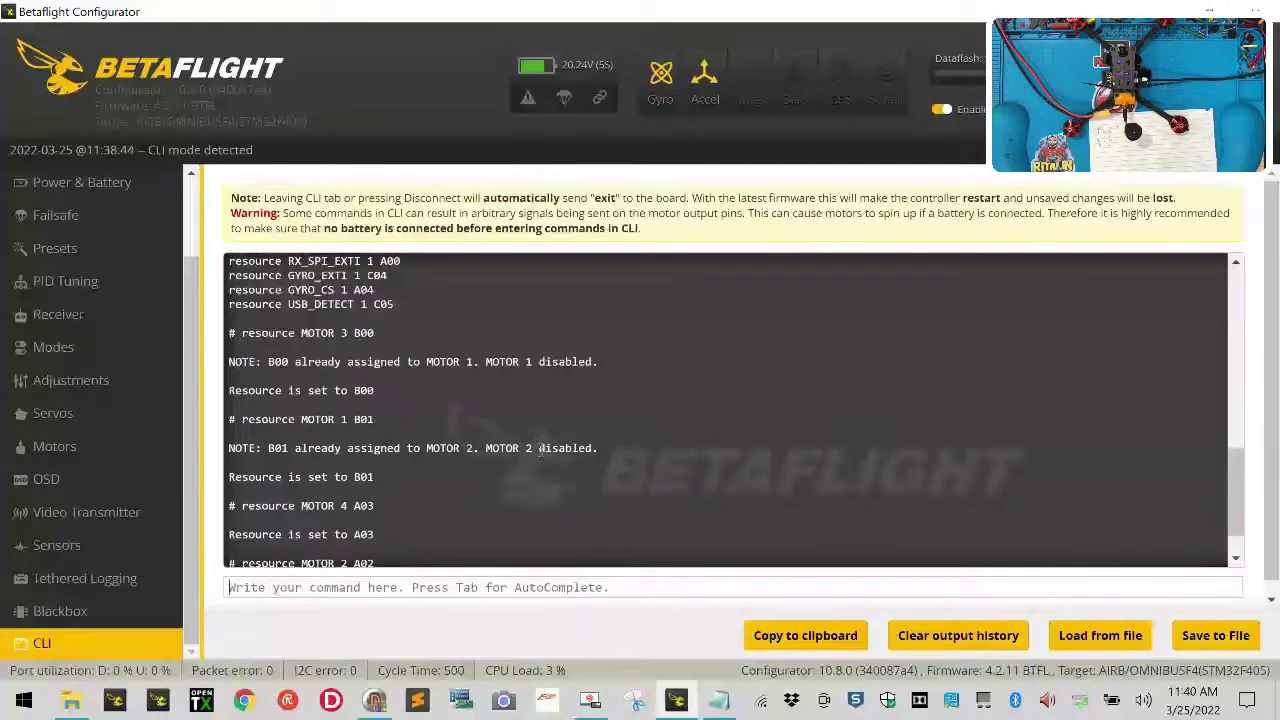
pyautogui.scroll(-2, 1235, 485)
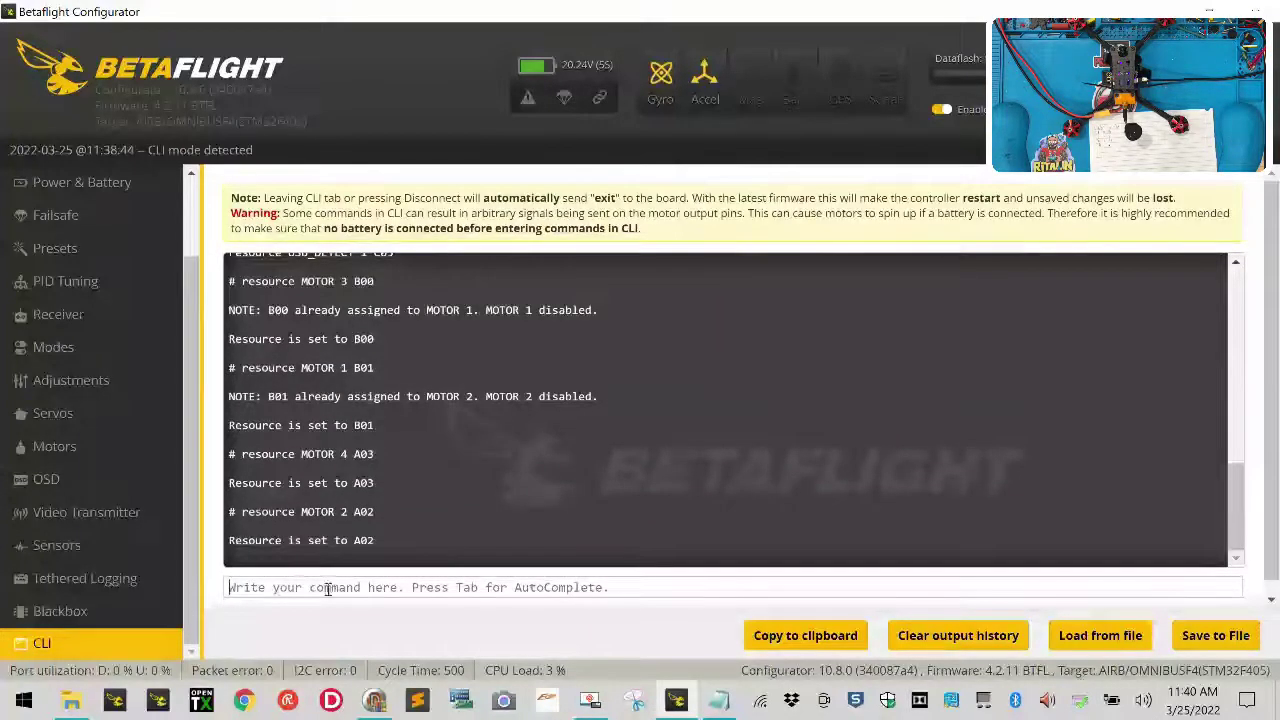
pyautogui.write('save')
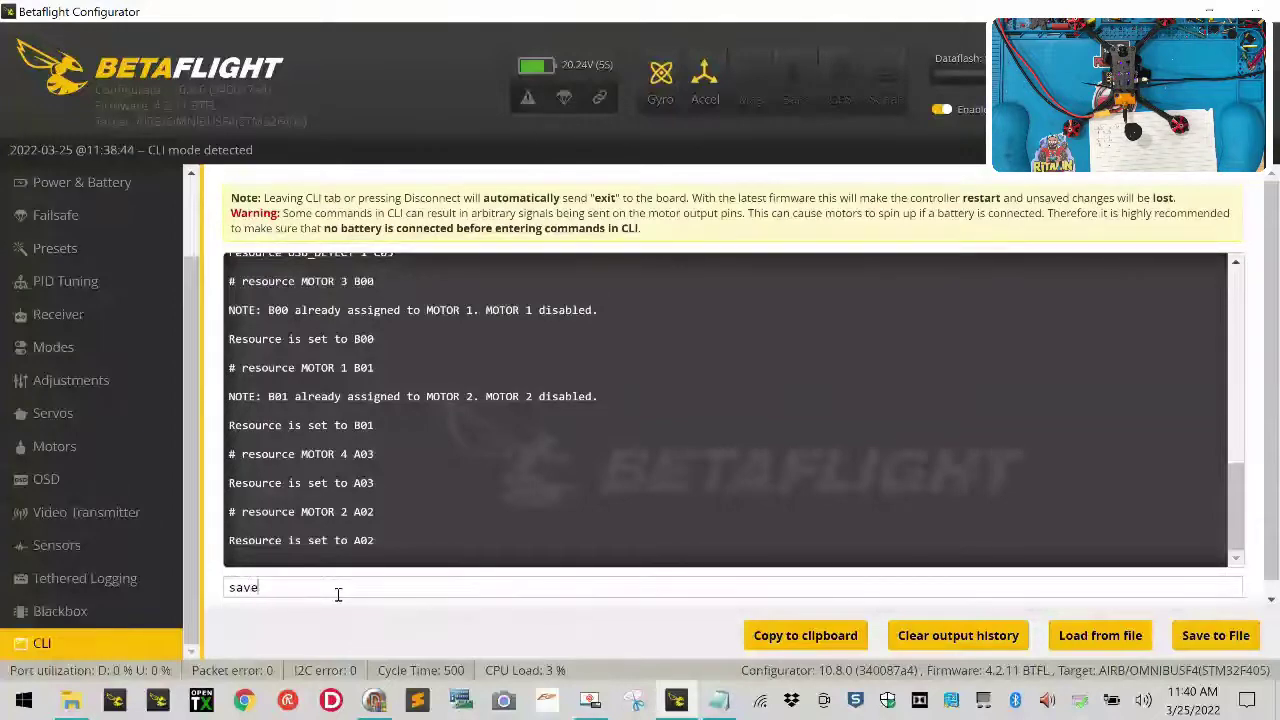
pyautogui.press('Return')
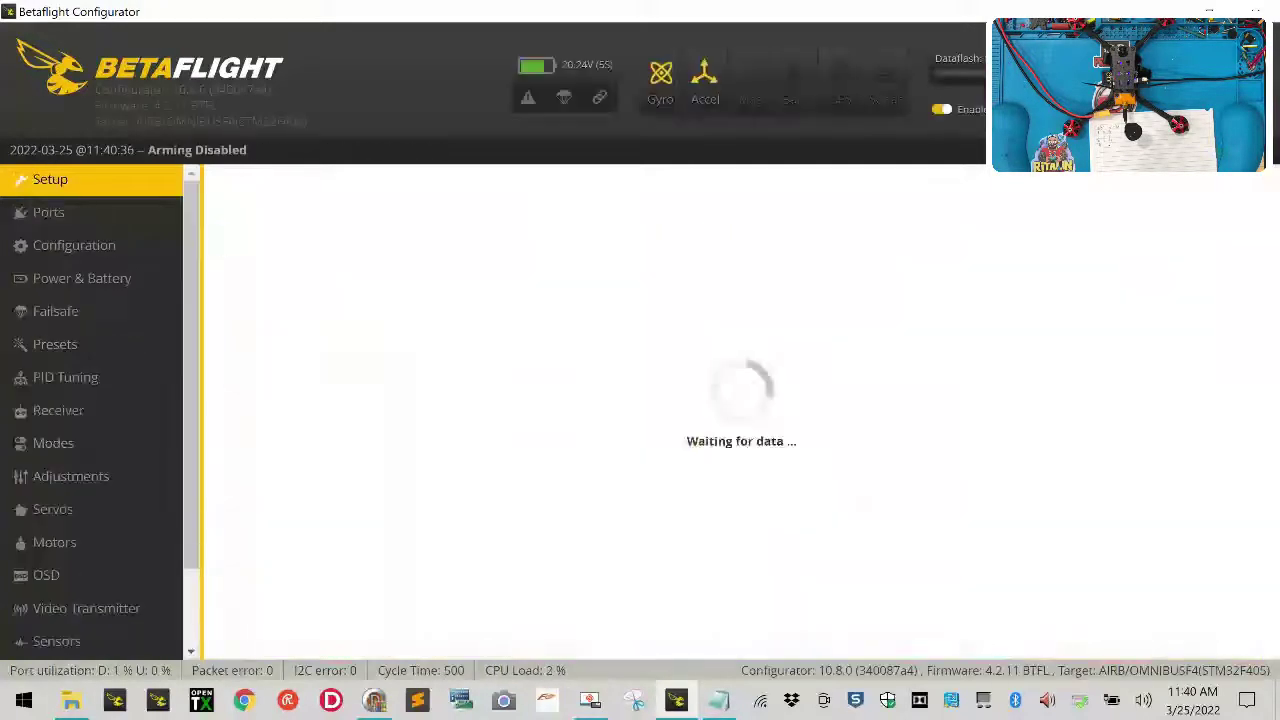
# Reset the model's Z axis on the Setup page and calibrate the accelerometer
pyautogui.click(853, 404)
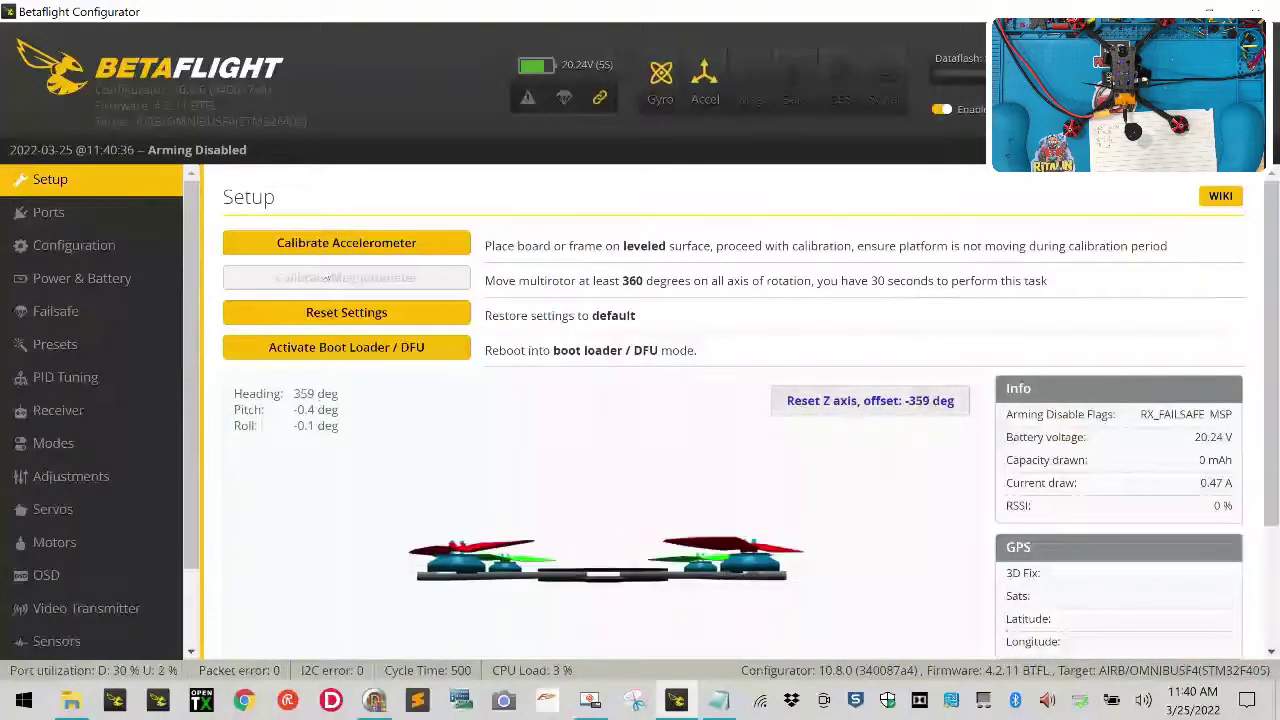
pyautogui.click(326, 244)
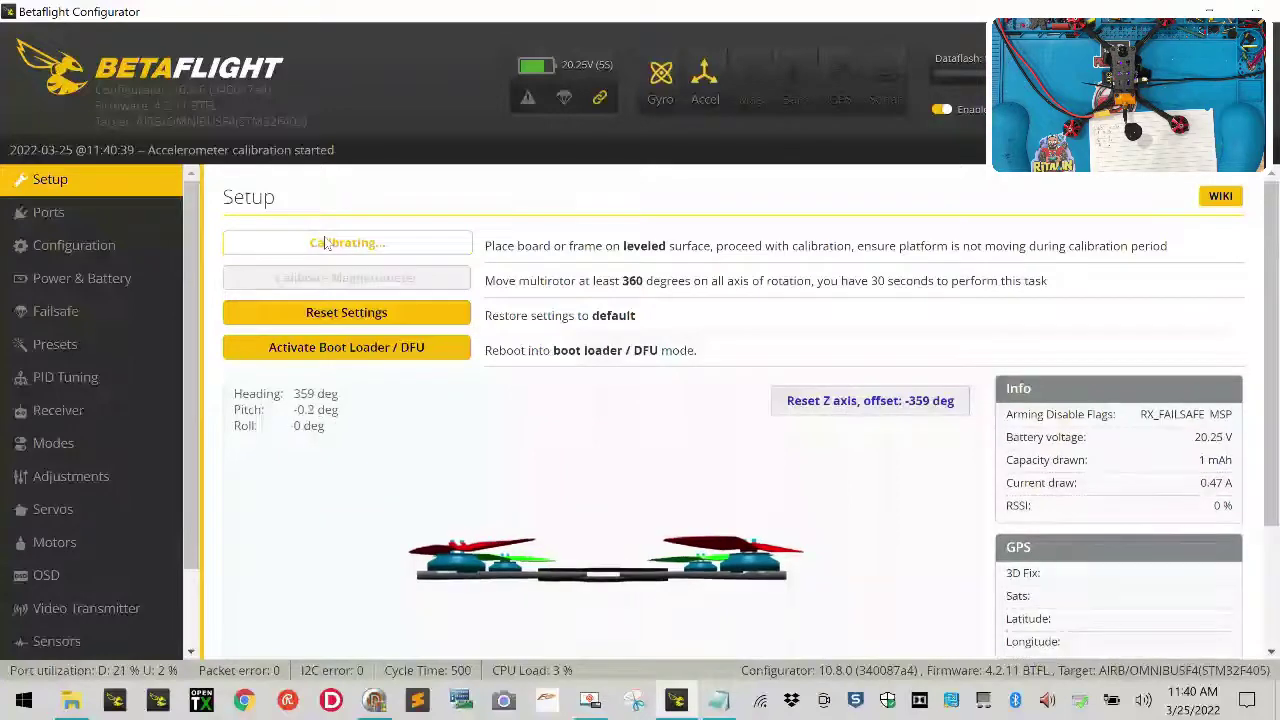
# Open the Motors page and enable motor test mode by acknowledging the propeller risk notice
pyautogui.click(127, 558)
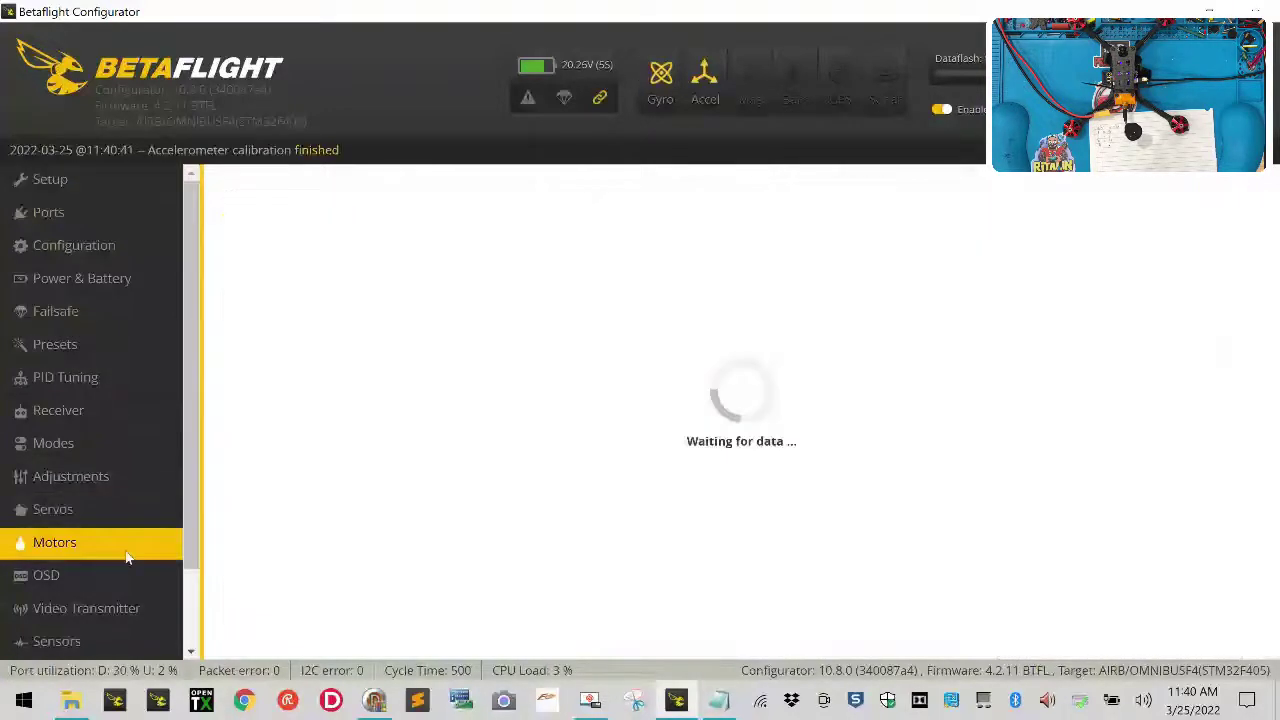
pyautogui.scroll(-3, 740, 390)
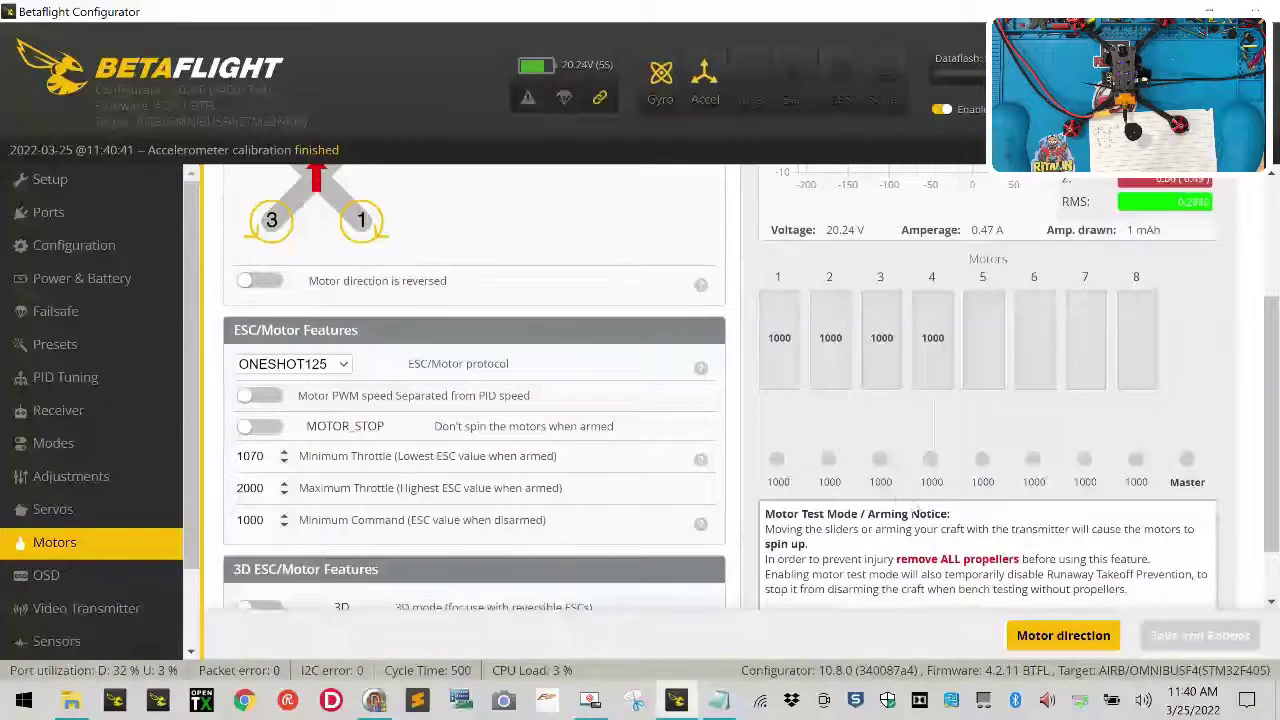
pyautogui.scroll(-1, 750, 545)
pyautogui.click(777, 546)
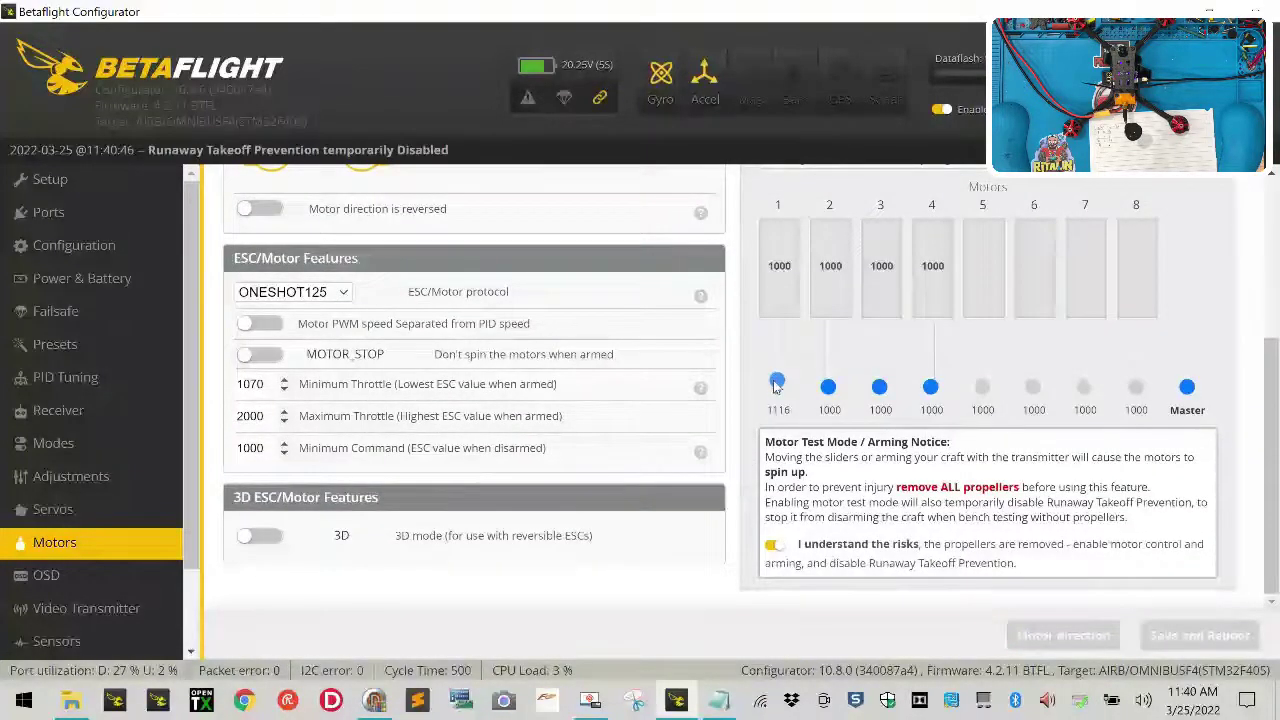
# Spin motors 1, 3 and 4 one at a time at low throttle to check the new order, returning each to 1000
pyautogui.moveTo(777, 386); pyautogui.dragTo(769, 397)
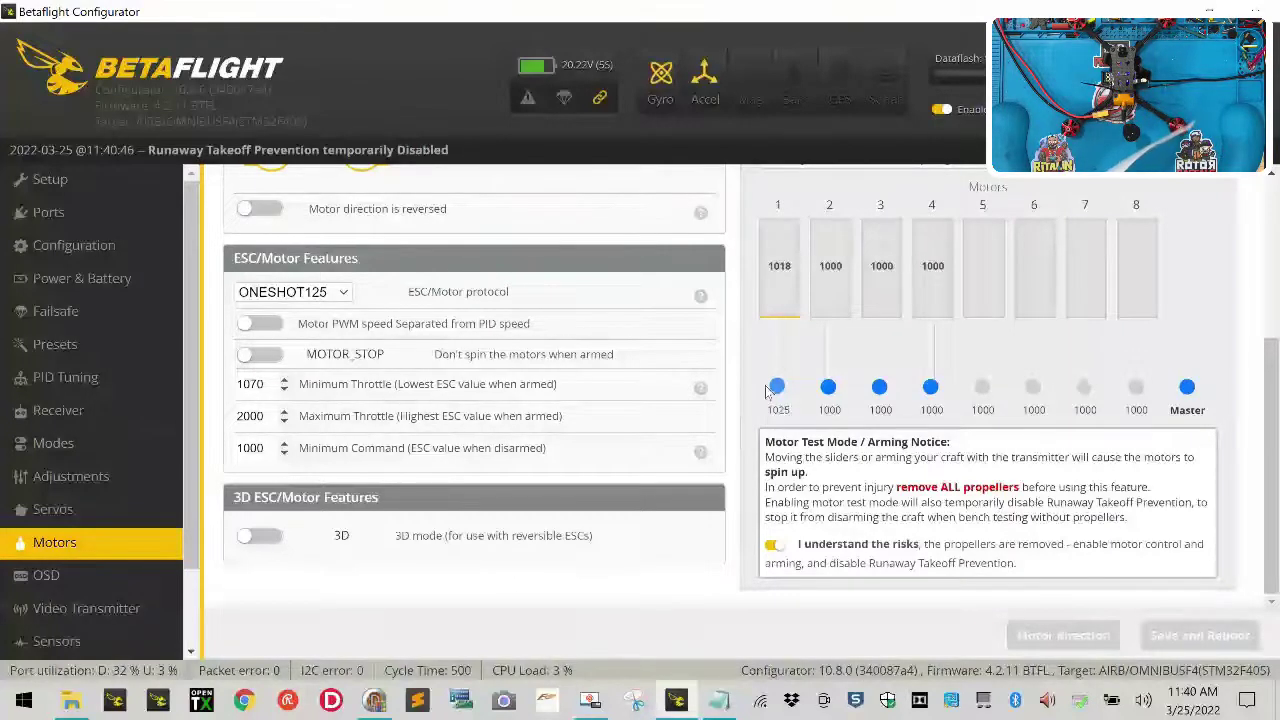
pyautogui.moveTo(768, 391); pyautogui.dragTo(771, 389)
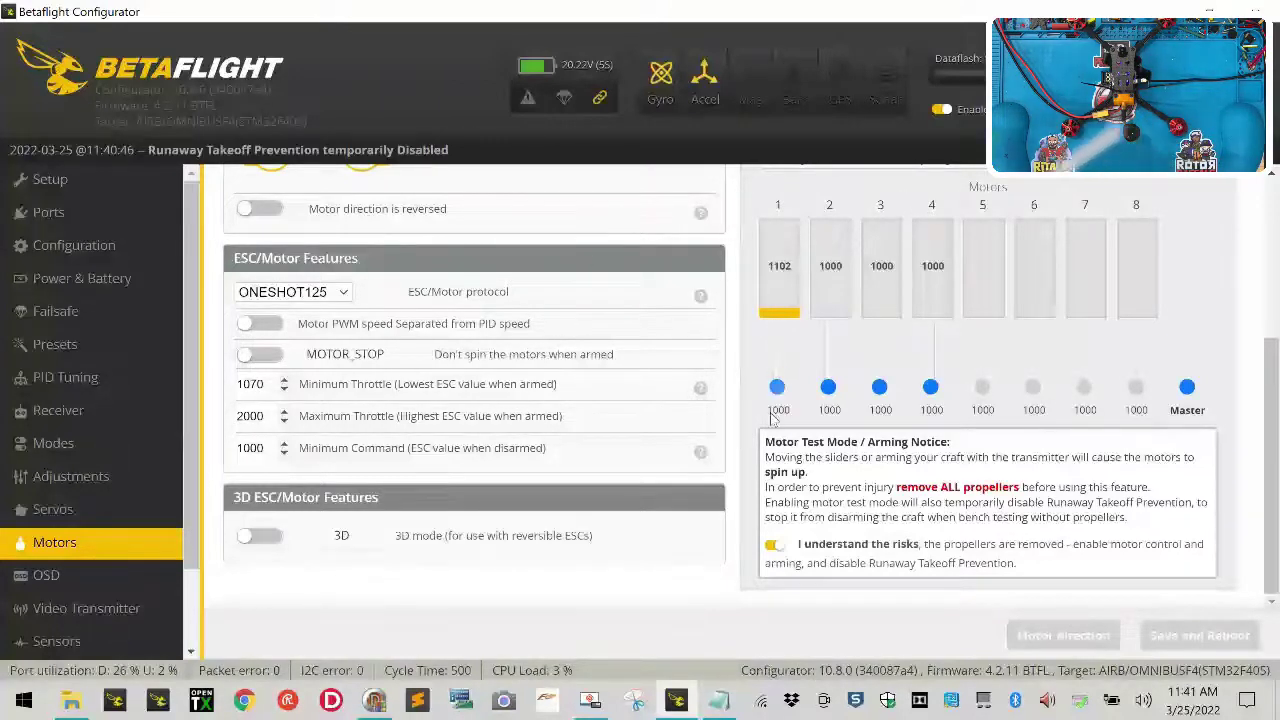
pyautogui.moveTo(775, 370); pyautogui.dragTo(779, 412)
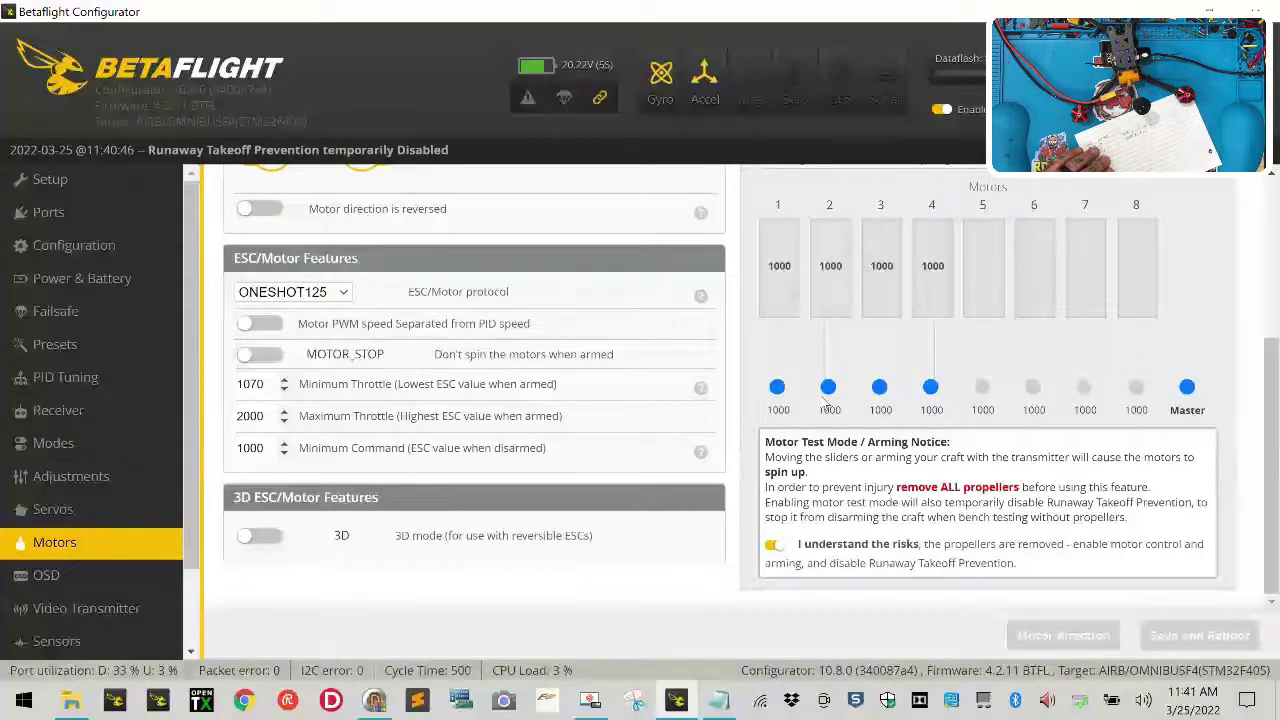
pyautogui.moveTo(882, 387); pyautogui.dragTo(883, 384)
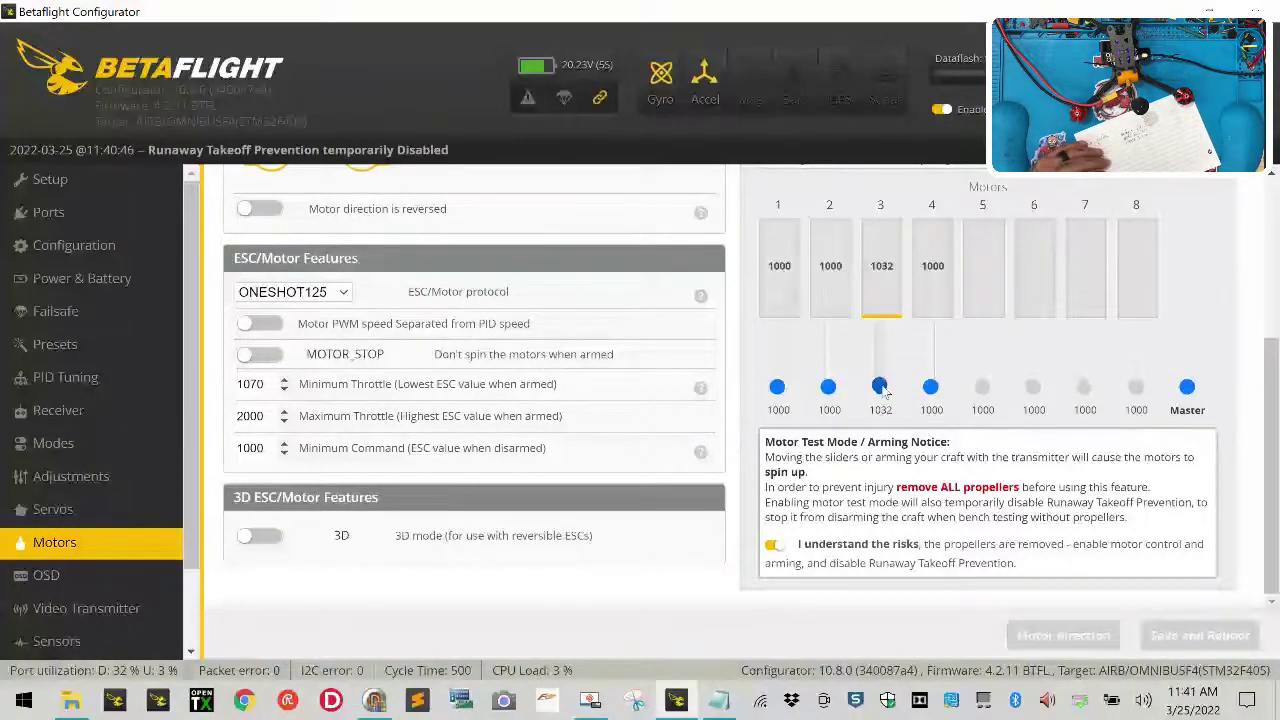
pyautogui.moveTo(880, 387); pyautogui.dragTo(883, 412)
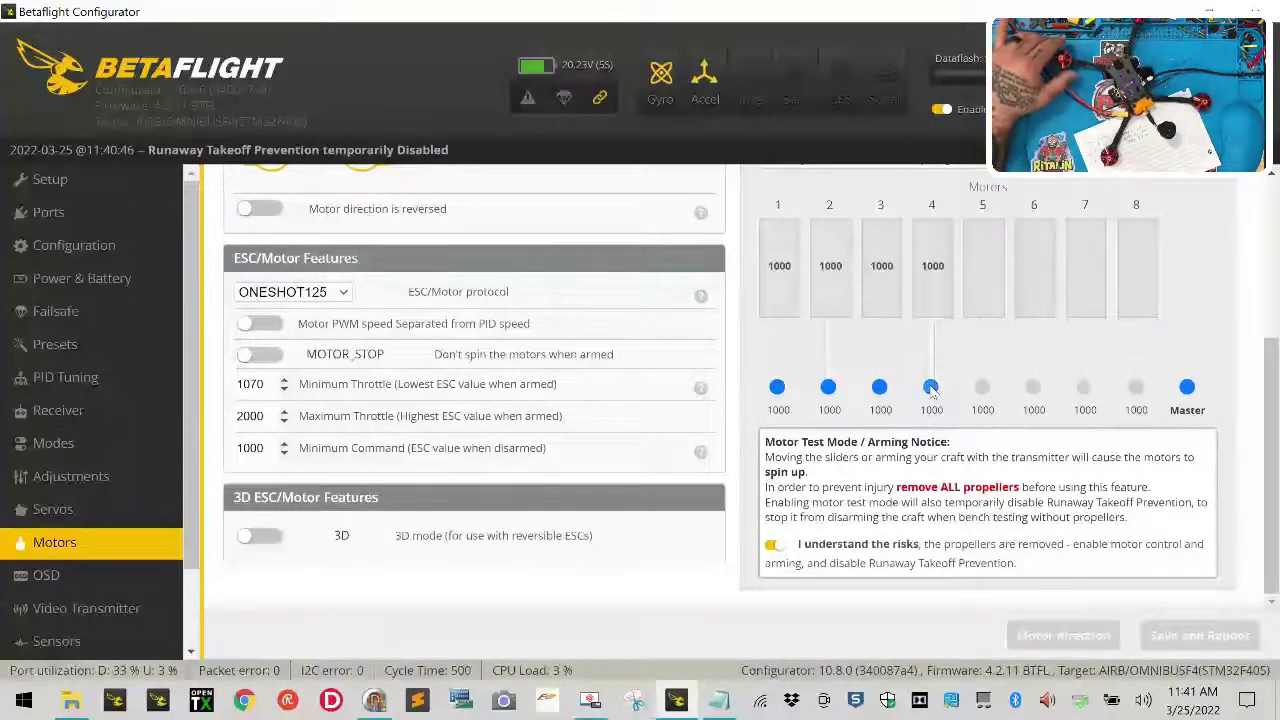
pyautogui.moveTo(931, 388); pyautogui.dragTo(932, 397)
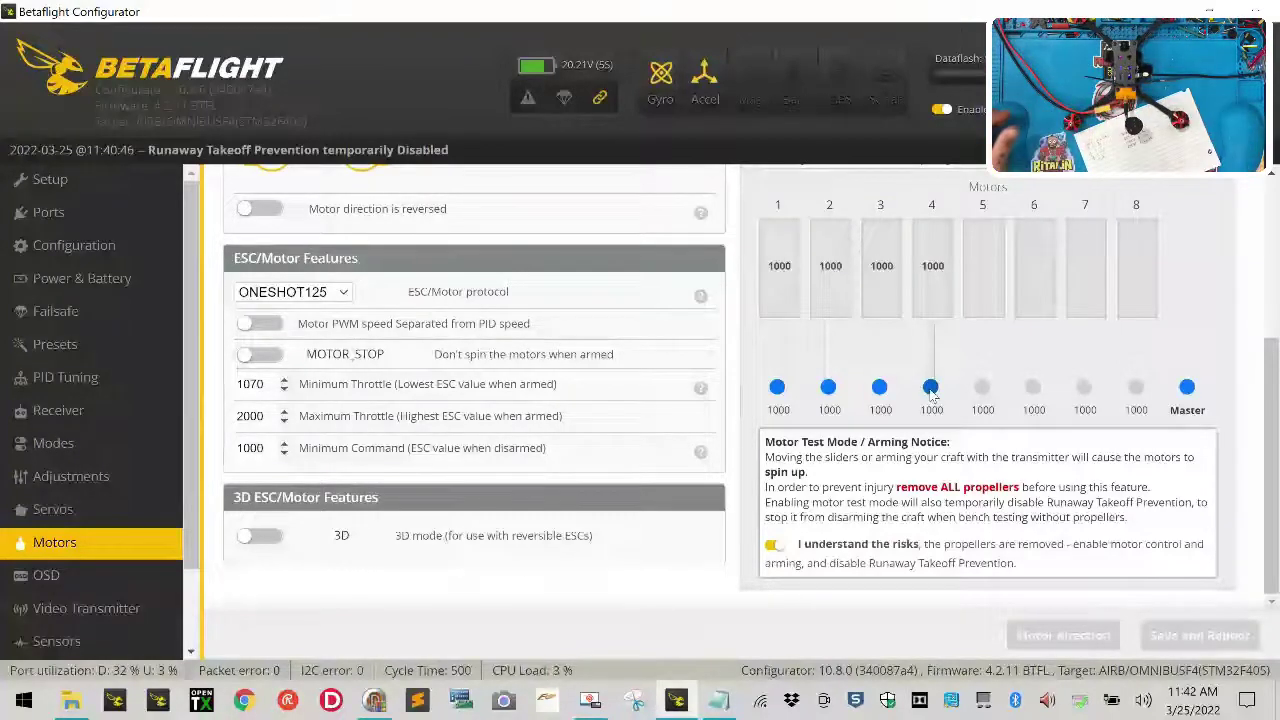
# Check the Quad X motor diagram, turn off motor test mode and disconnect from the flight controller
pyautogui.scroll(5, 534, 414)
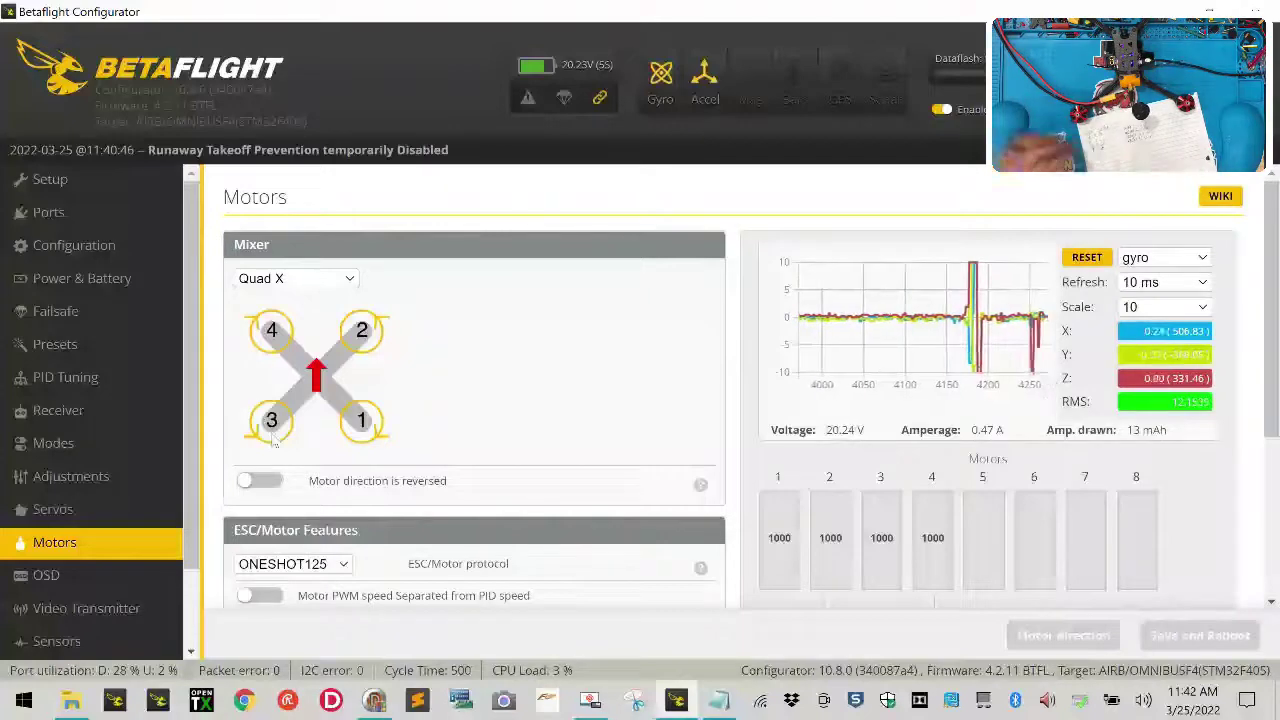
pyautogui.scroll(-3, 402, 453)
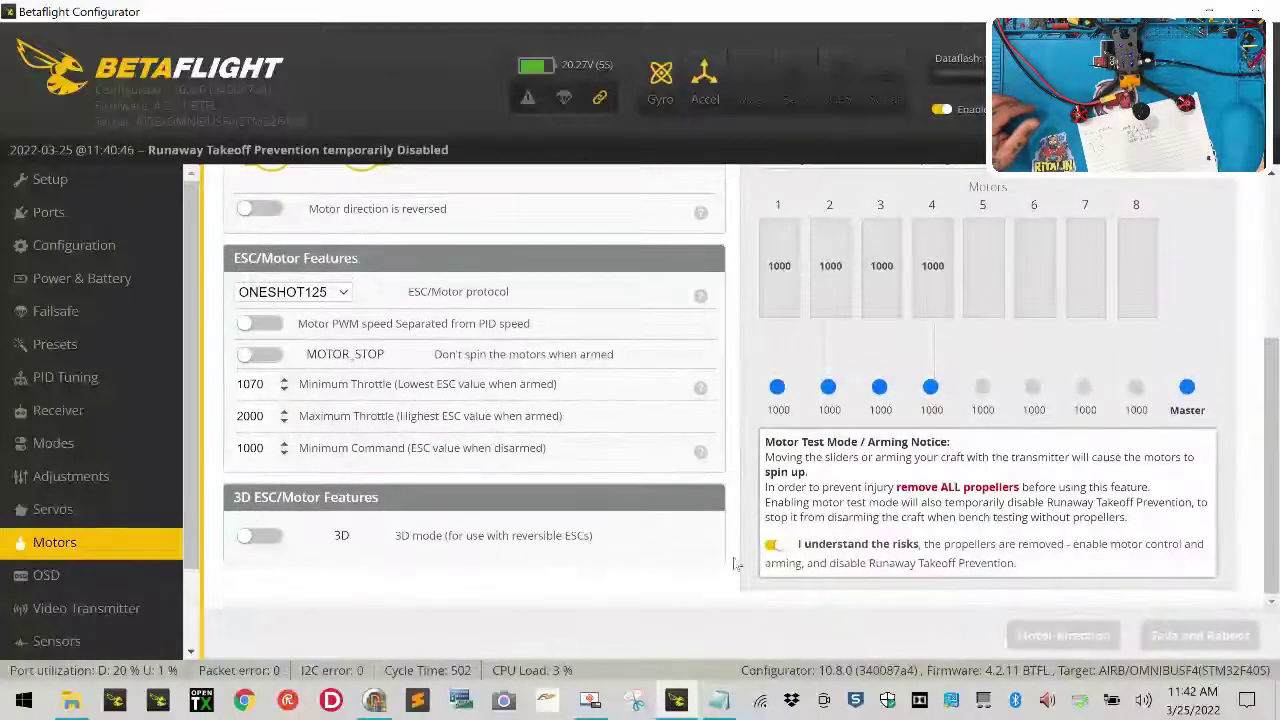
pyautogui.click(776, 545)
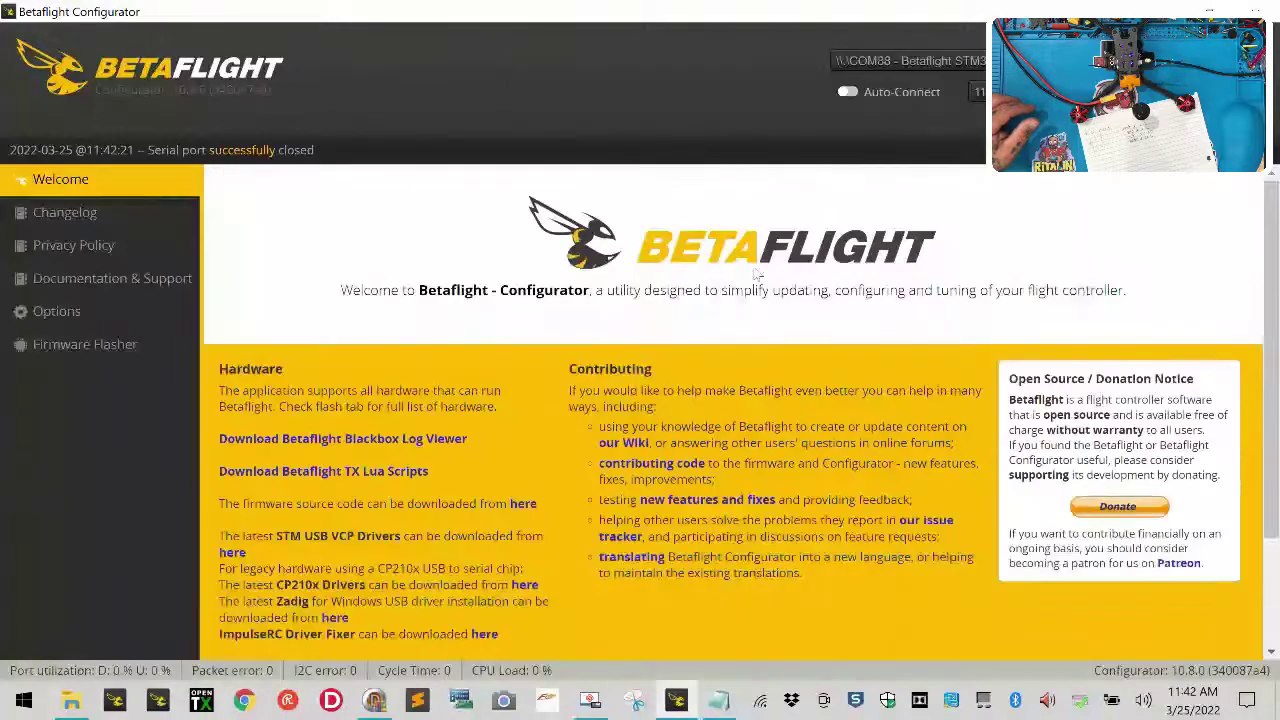
# Switch to BLHeliSuite, connect to the flight controller on COM 88 and read the setup of all four ESCs
pyautogui.click(374, 700)
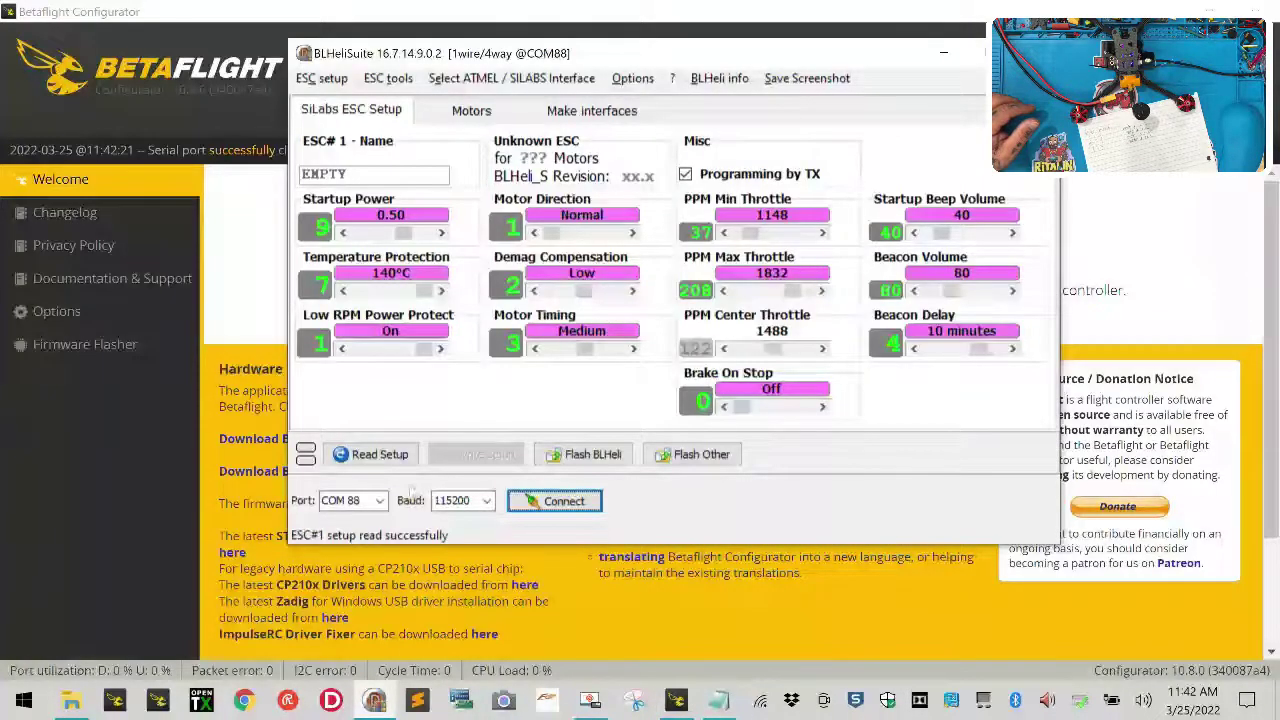
pyautogui.click(380, 458)
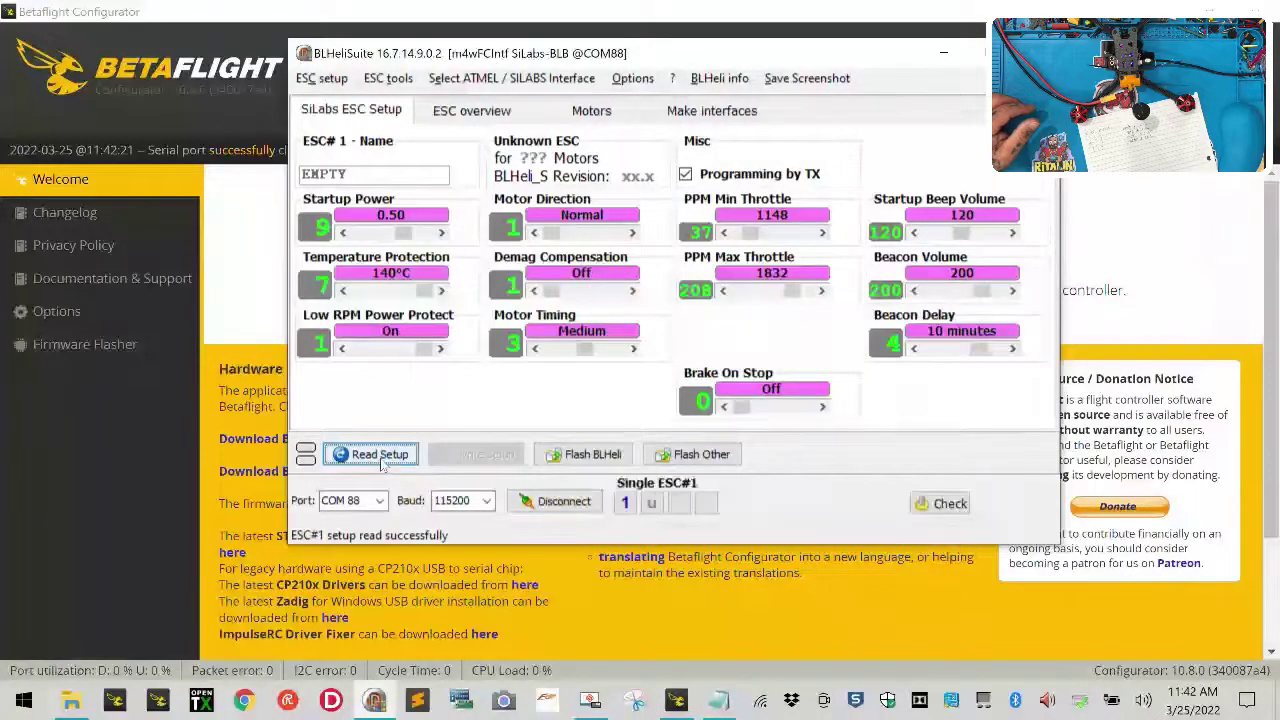
pyautogui.click(667, 441)
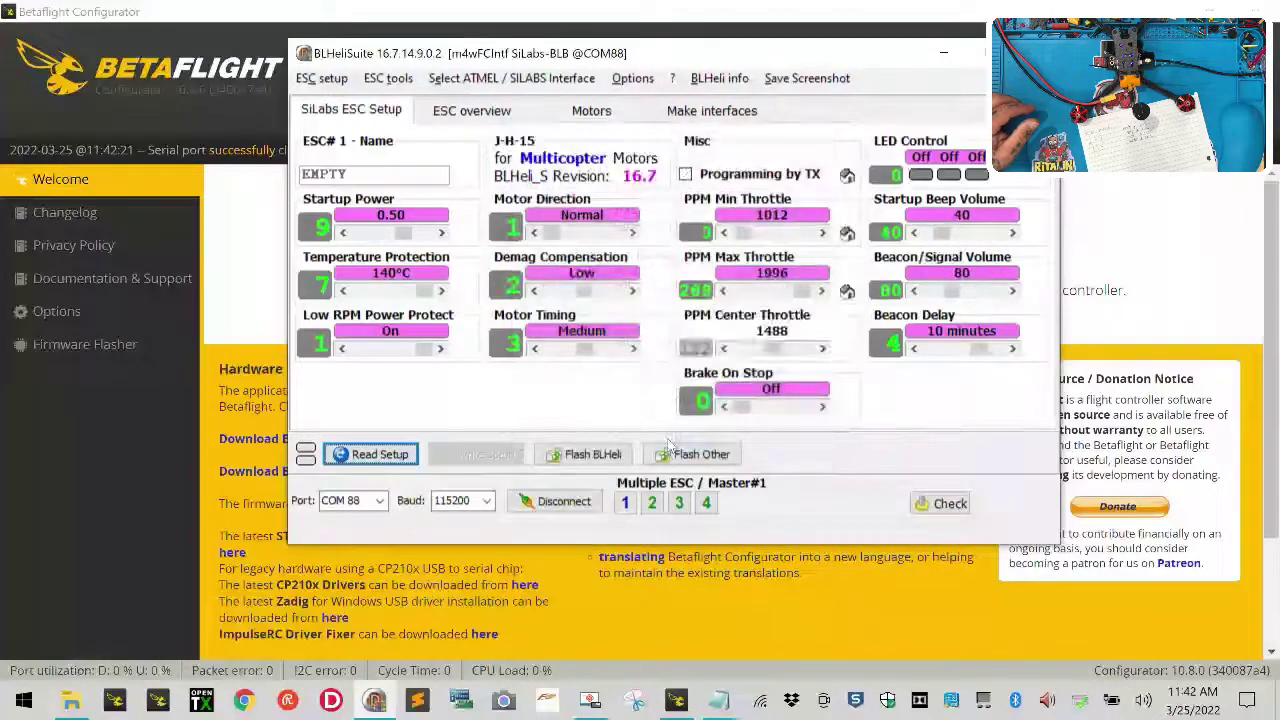
pyautogui.click(653, 331)
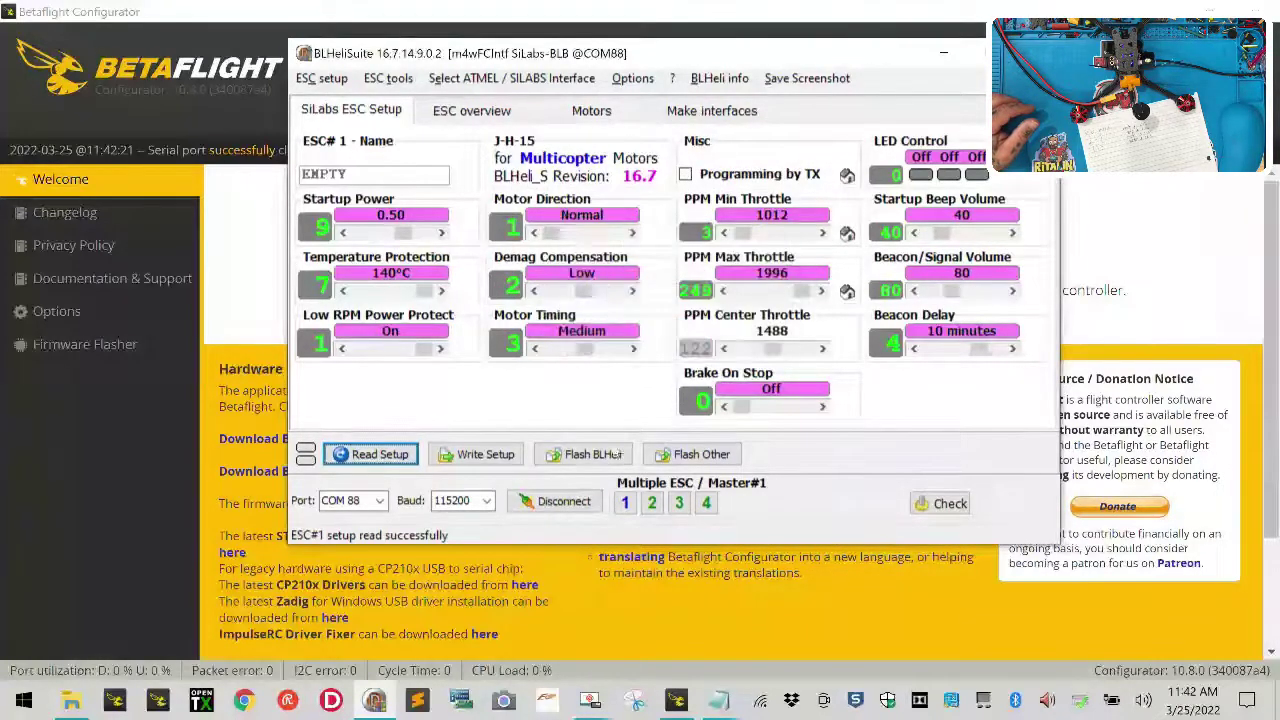
# Select ESC 1 alone, set its motor direction to Reversed and write the setup
pyautogui.rightClick(625, 504)
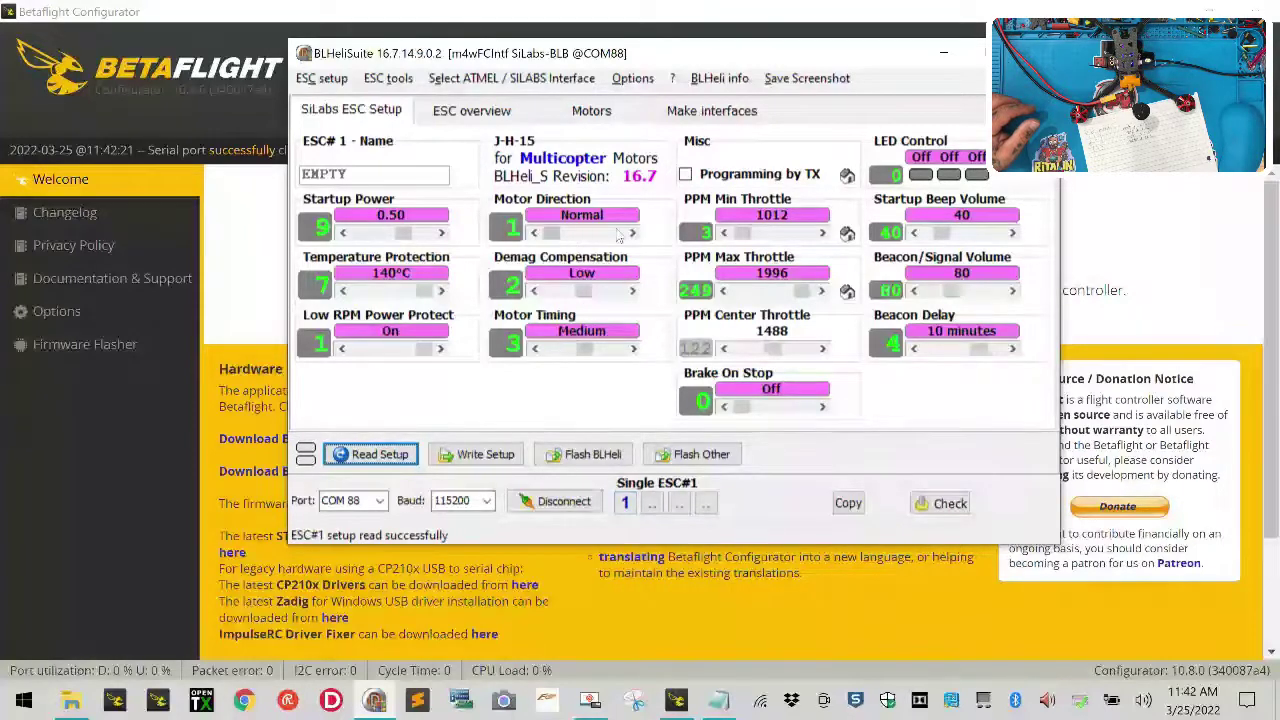
pyautogui.click(575, 234)
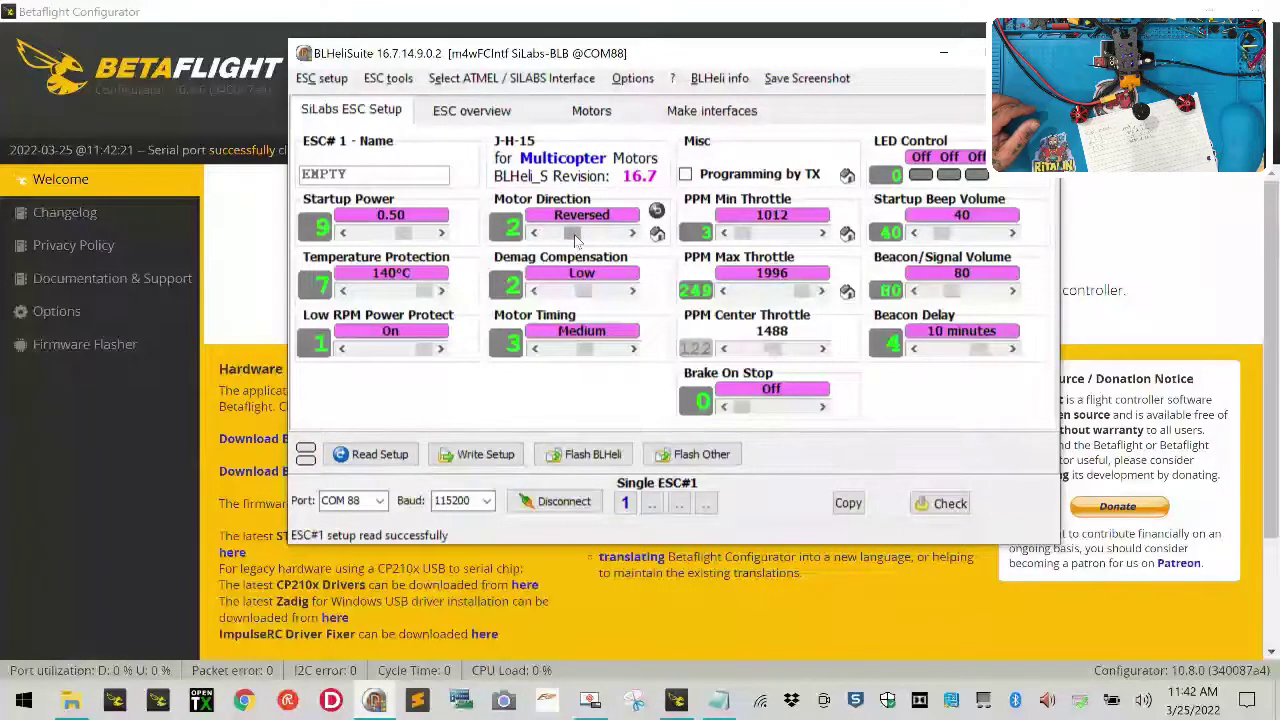
pyautogui.click(488, 456)
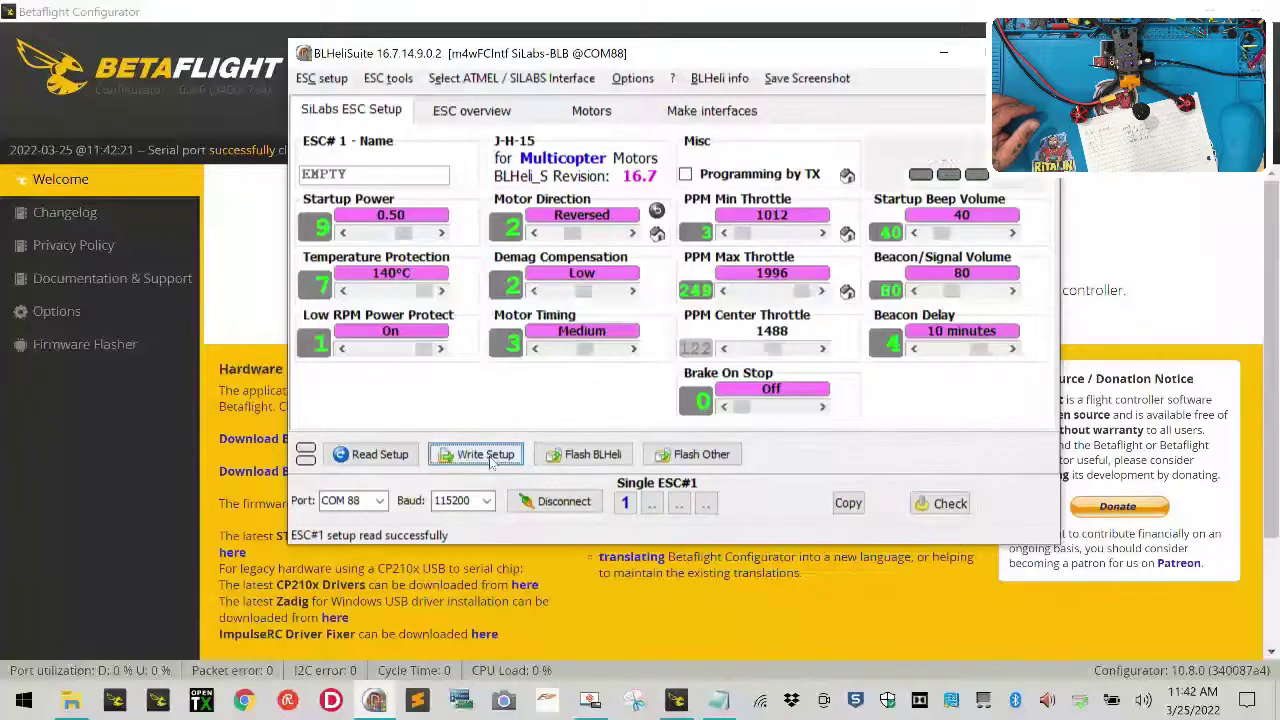
pyautogui.click(670, 332)
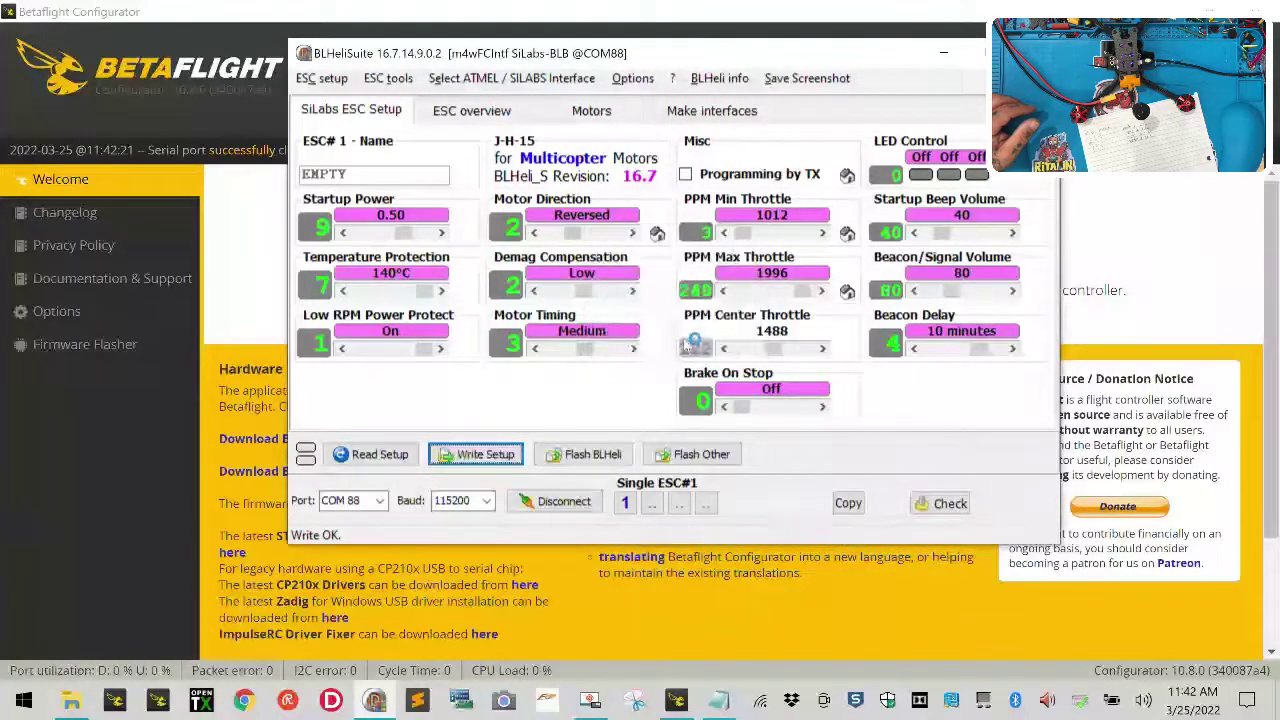
# Select ESC 2 alone, set its motor direction to Reversed and write the setup
pyautogui.click(653, 506)
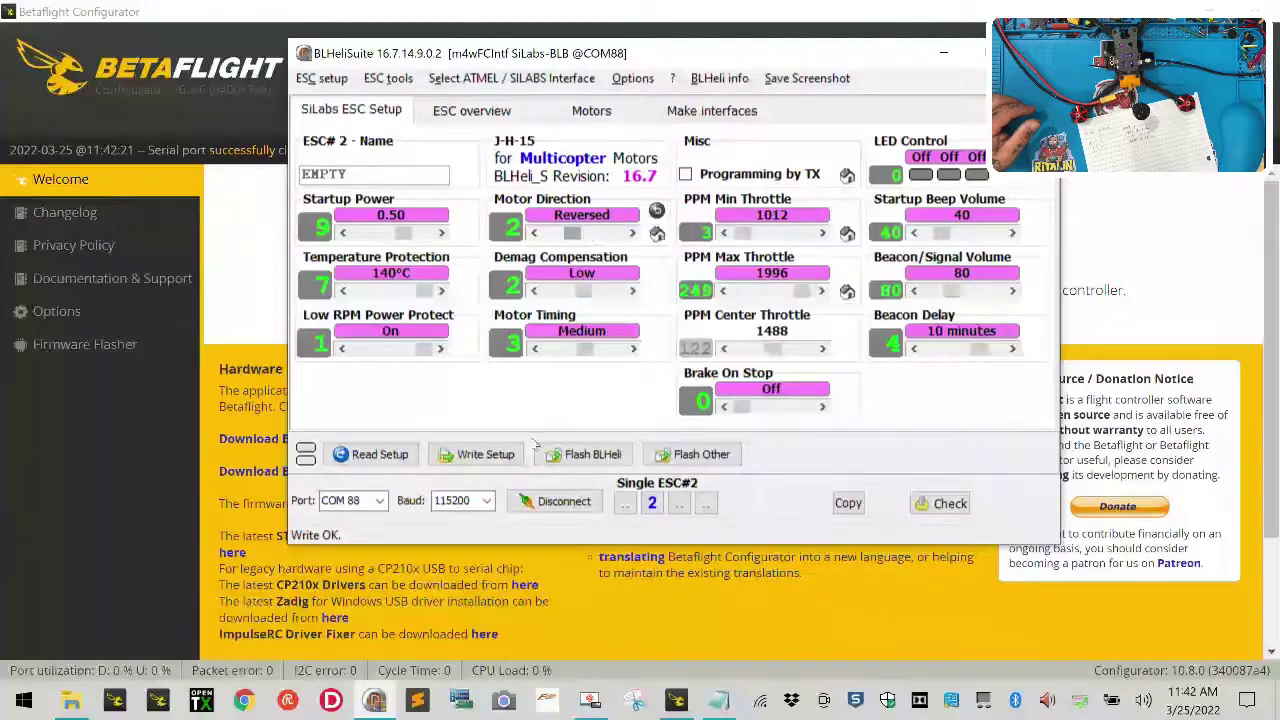
pyautogui.click(486, 454)
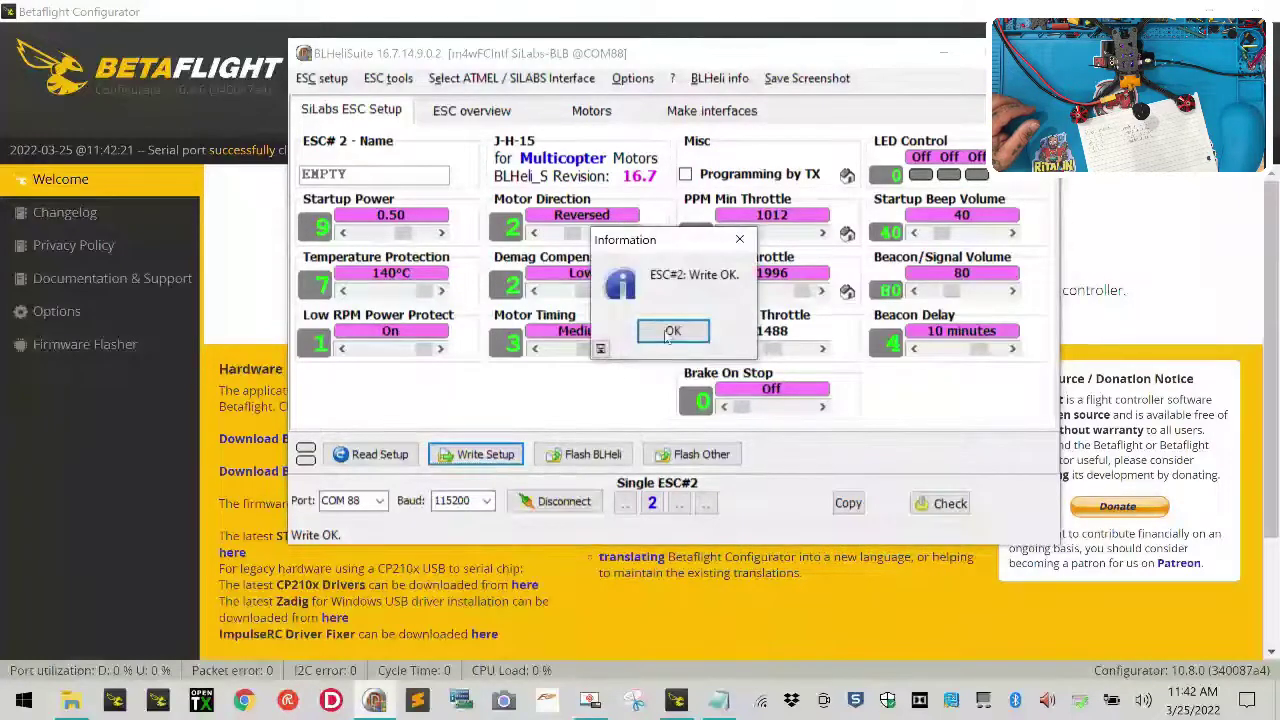
pyautogui.click(672, 333)
# Select ESC 3 alone, set its motor direction to Reversed and write the setup
pyautogui.click(678, 504)
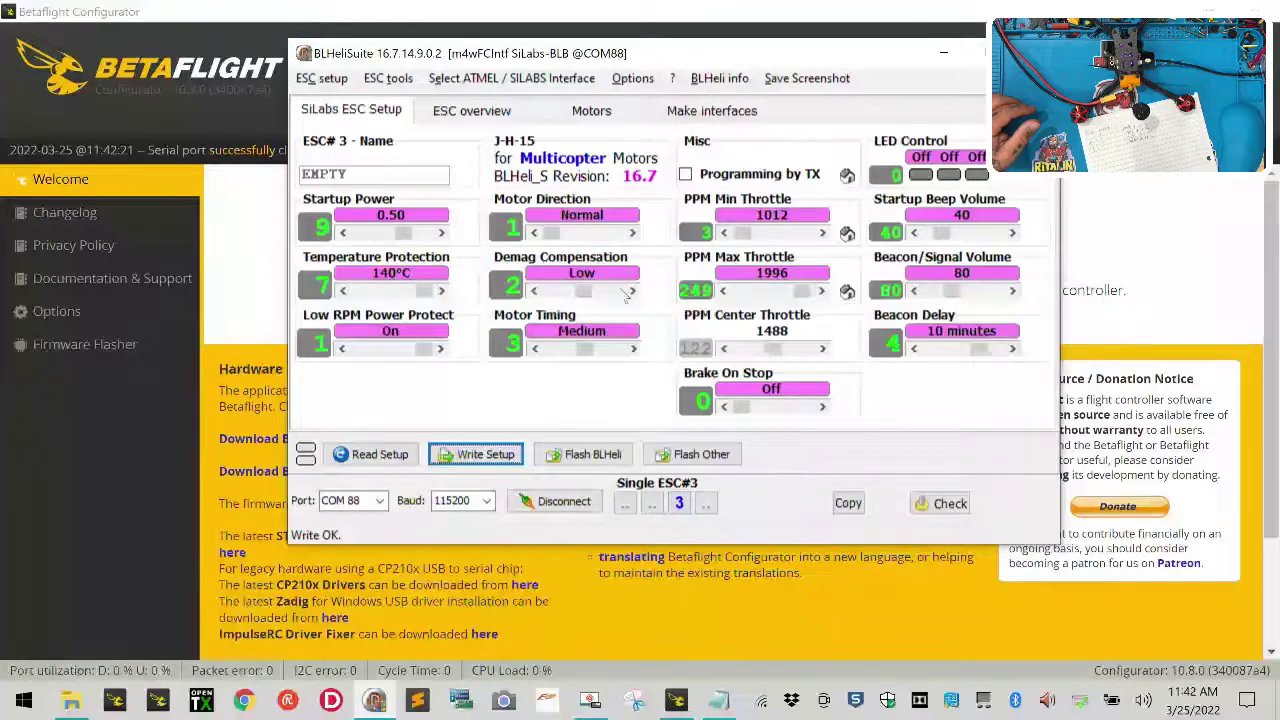
pyautogui.click(592, 240)
pyautogui.click(495, 450)
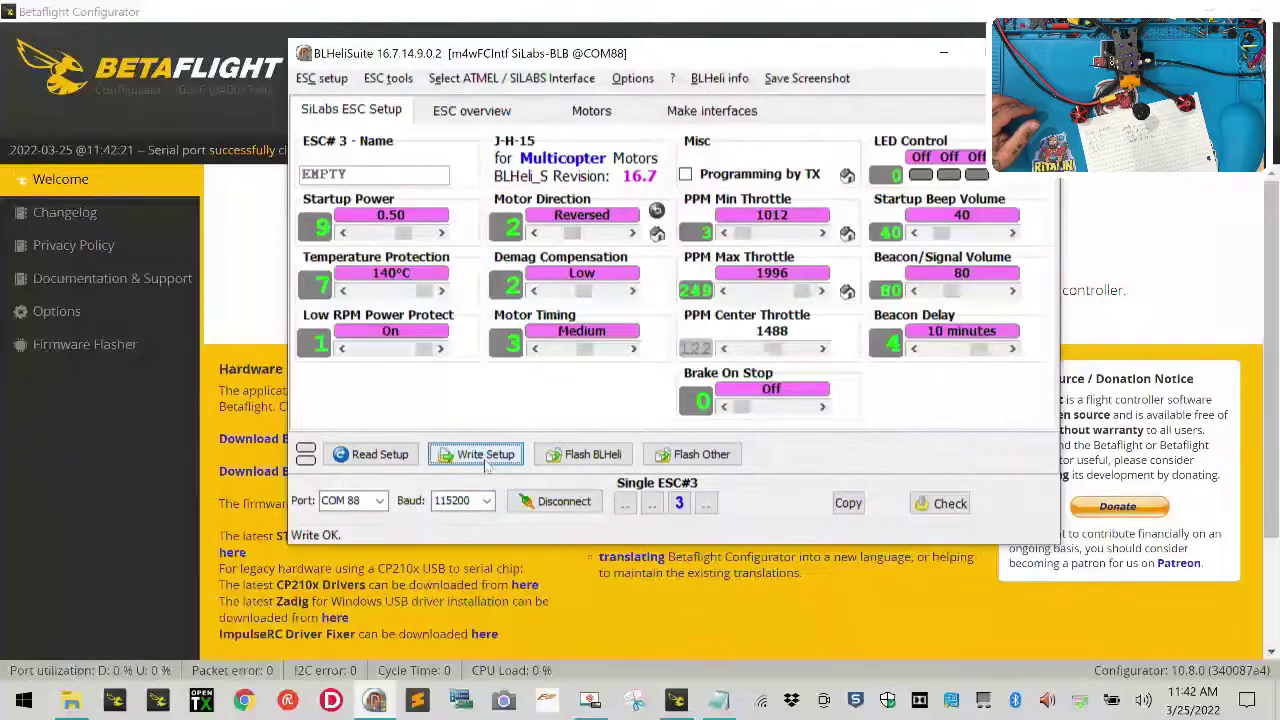
pyautogui.press('Return')
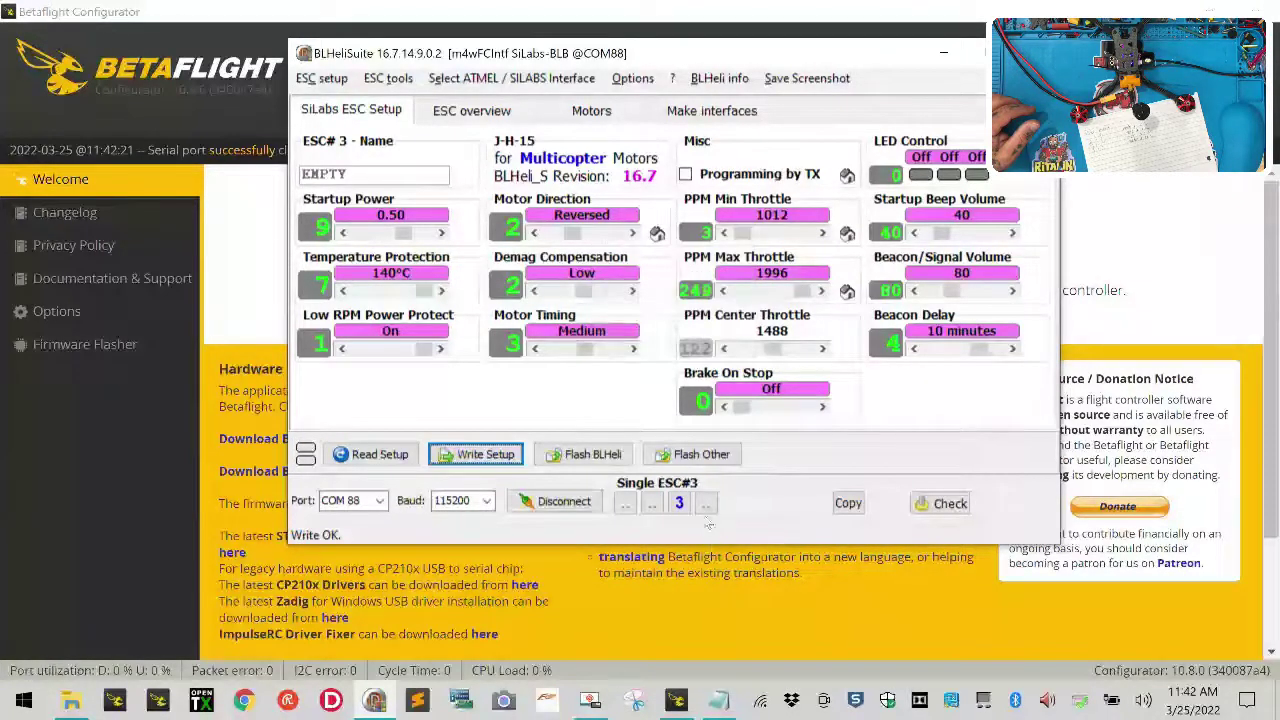
# Set ESC 4's motor direction to Reversed, write its setup and disconnect BLHeliSuite from the flight controller
pyautogui.click(705, 503)
pyautogui.click(581, 236)
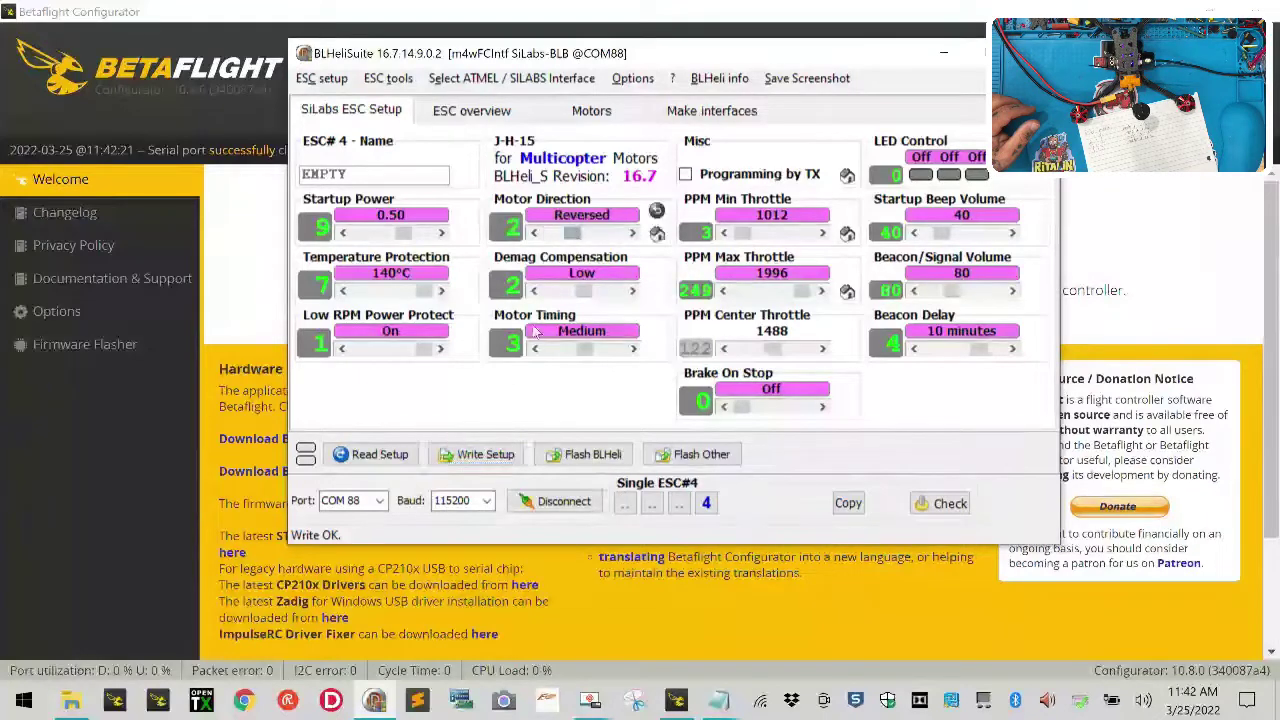
pyautogui.click(485, 454)
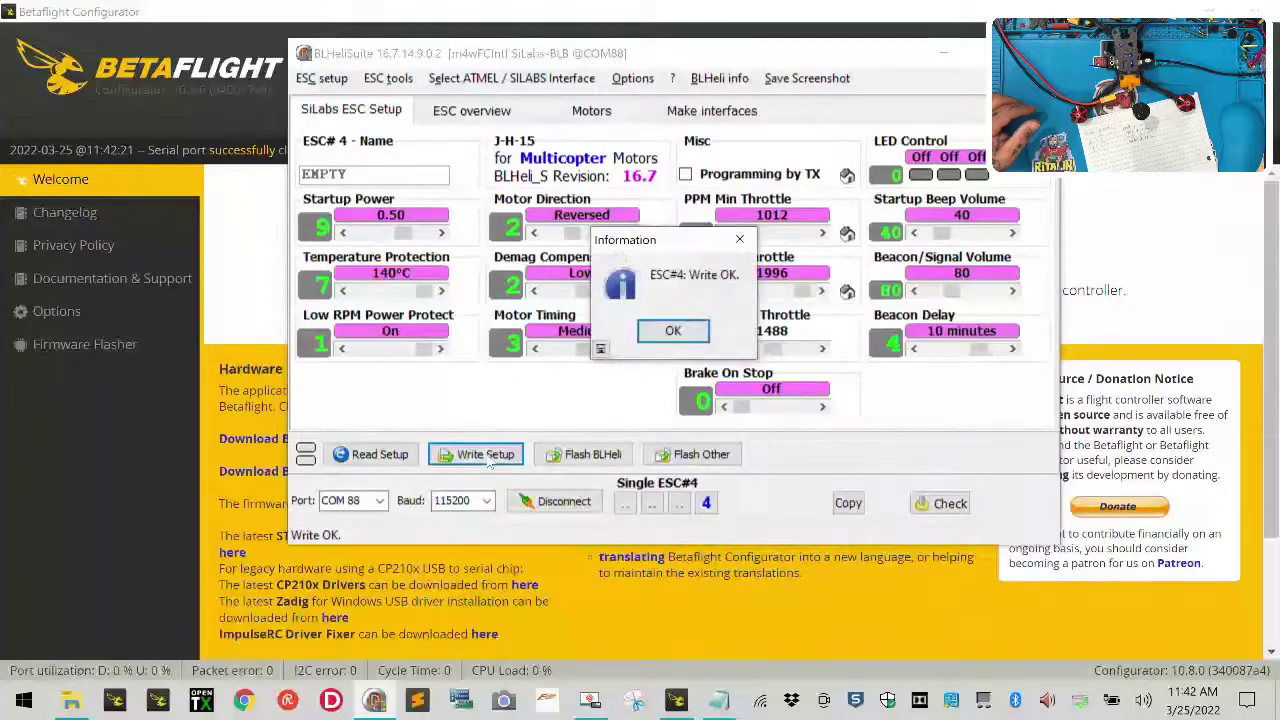
pyautogui.click(658, 336)
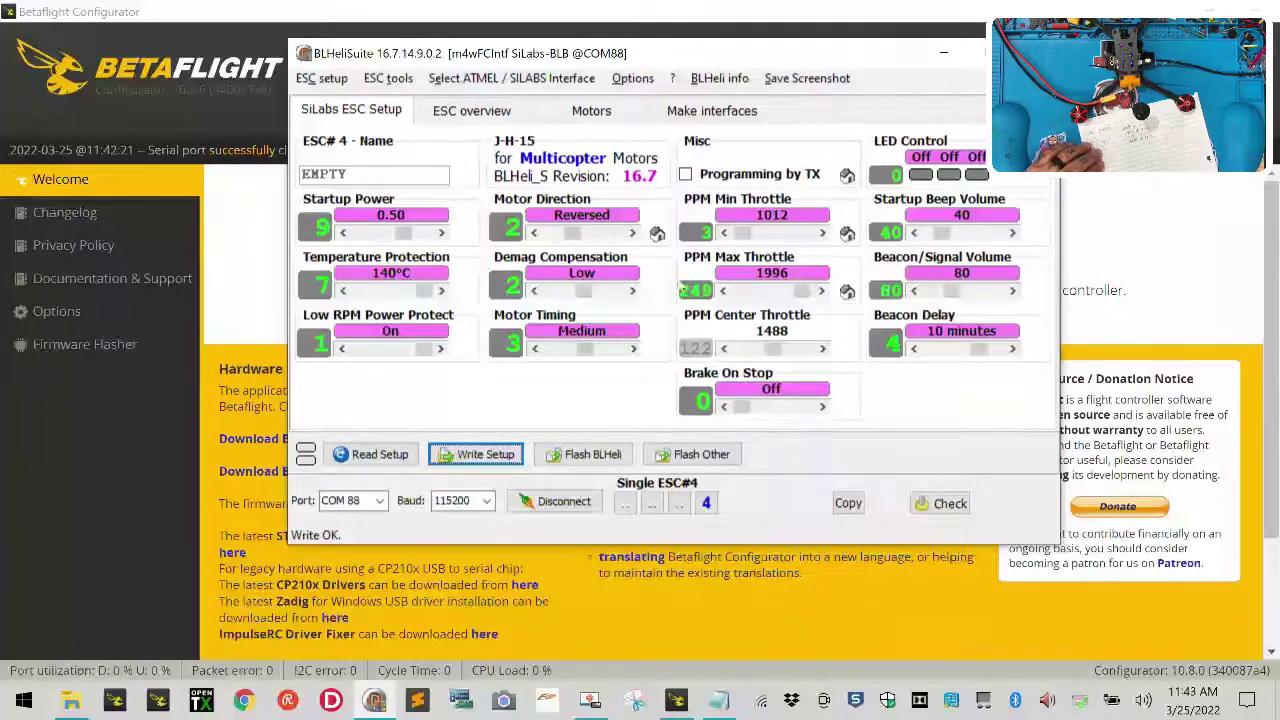
pyautogui.click(573, 507)
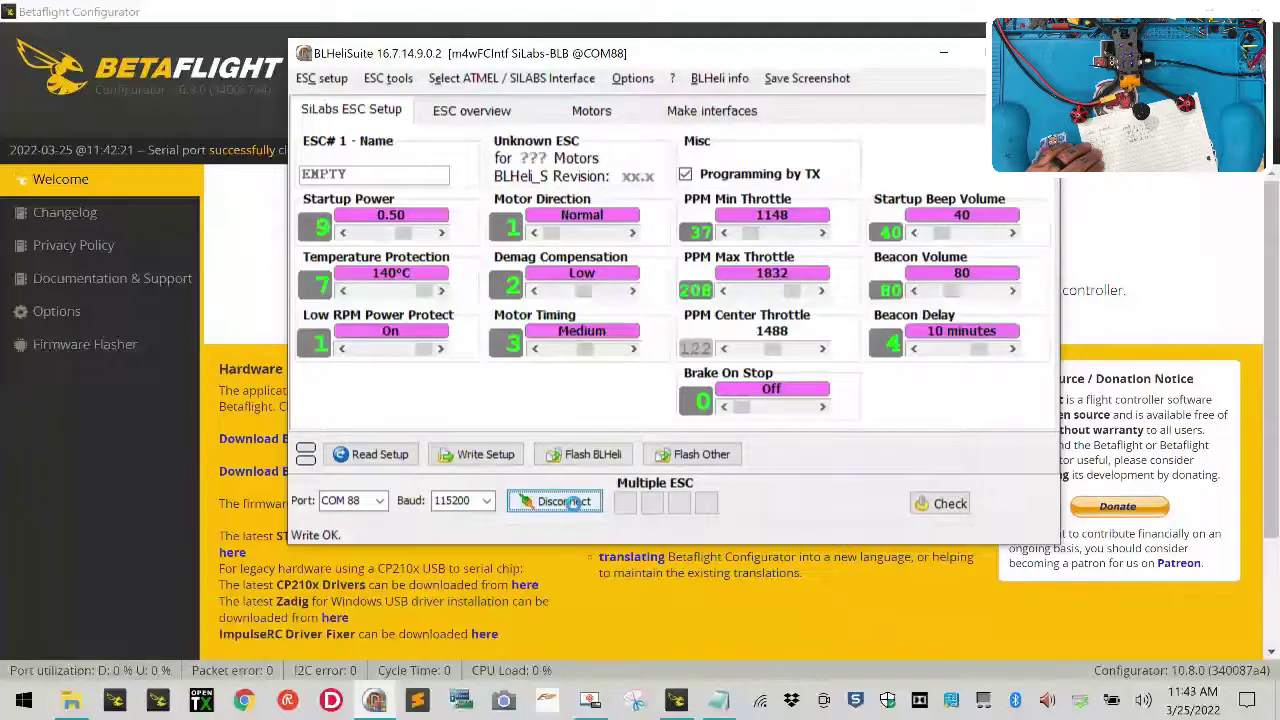
# Switch to Betaflight Configurator, connect to the flight controller and calibrate the accelerometer
pyautogui.click(1183, 217)
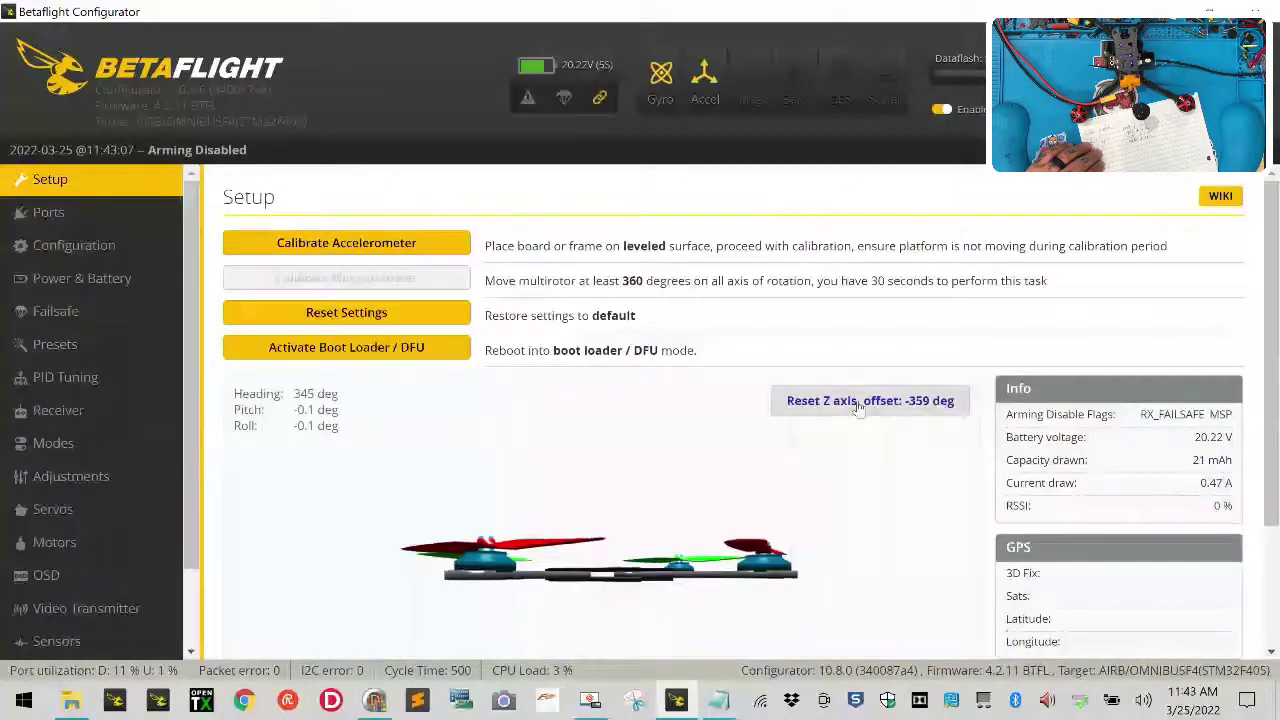
pyautogui.click(343, 247)
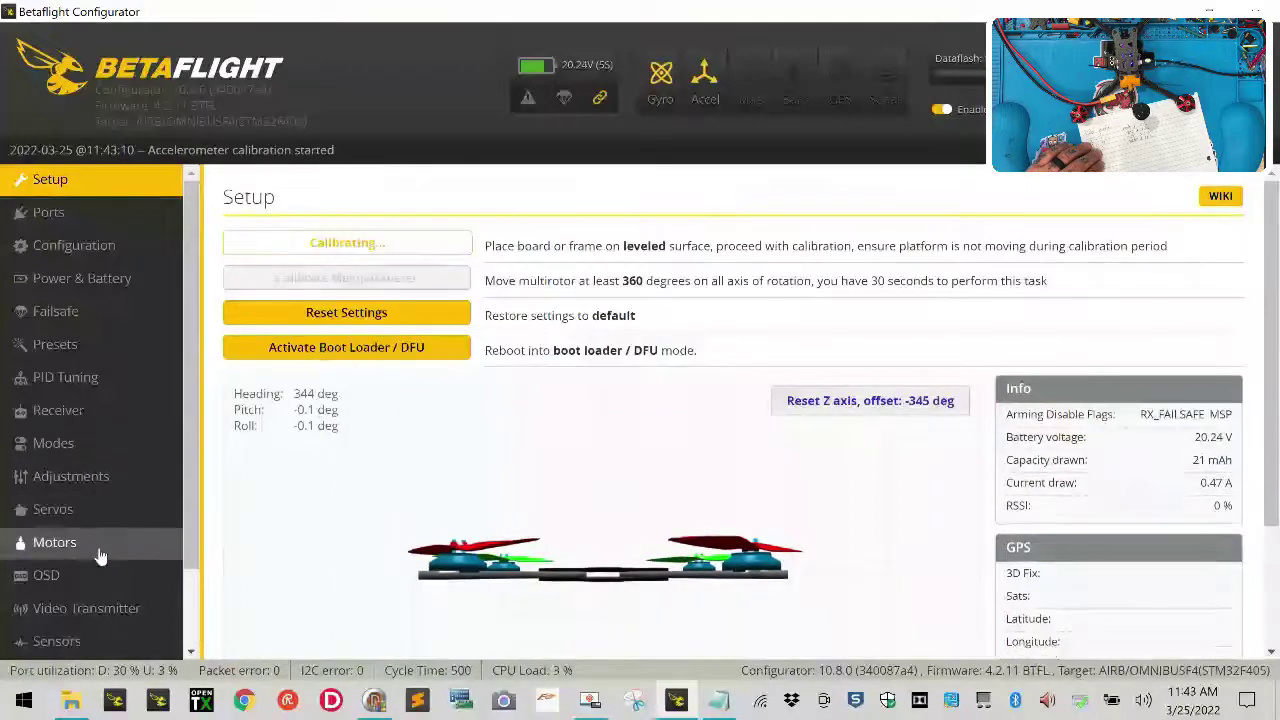
# Open the motor settings and enable motor test mode by accepting the propellers-removed risk notice
pyautogui.click(102, 548)
pyautogui.scroll(-4, 700, 450)
pyautogui.scroll(2, 634, 486)
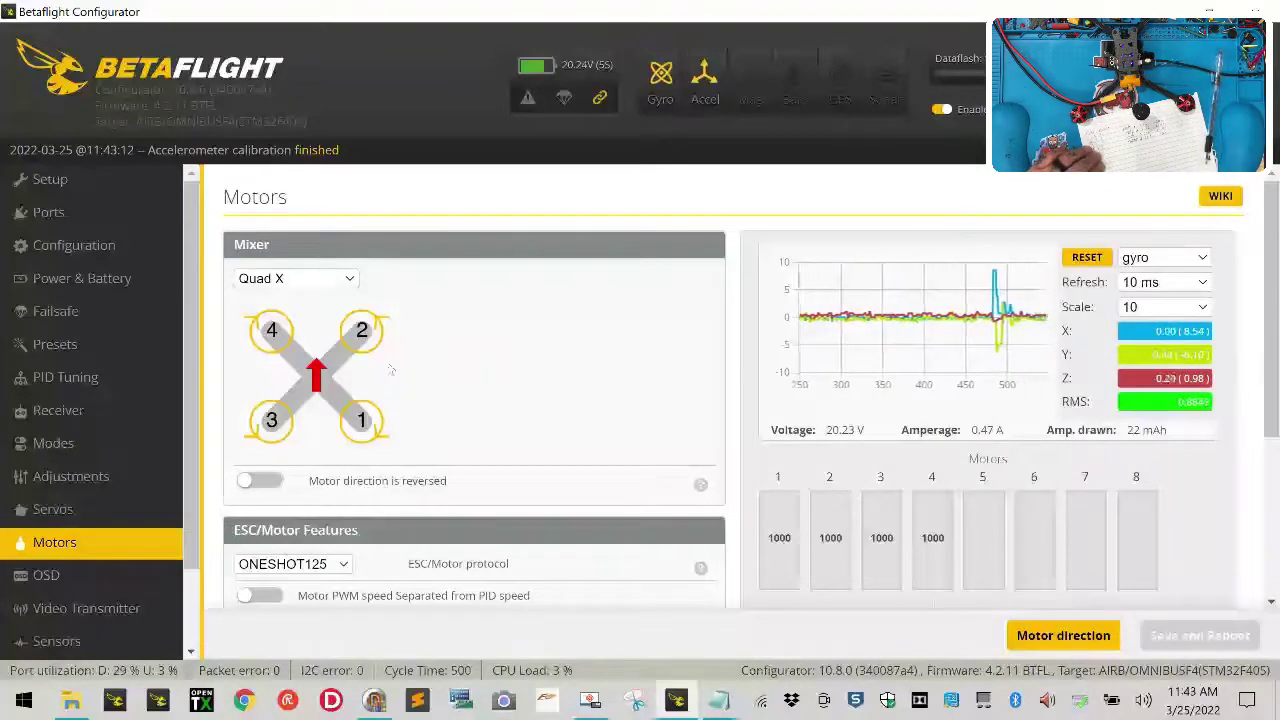
pyautogui.scroll(-2, 826, 545)
pyautogui.scroll(-1, 826, 545)
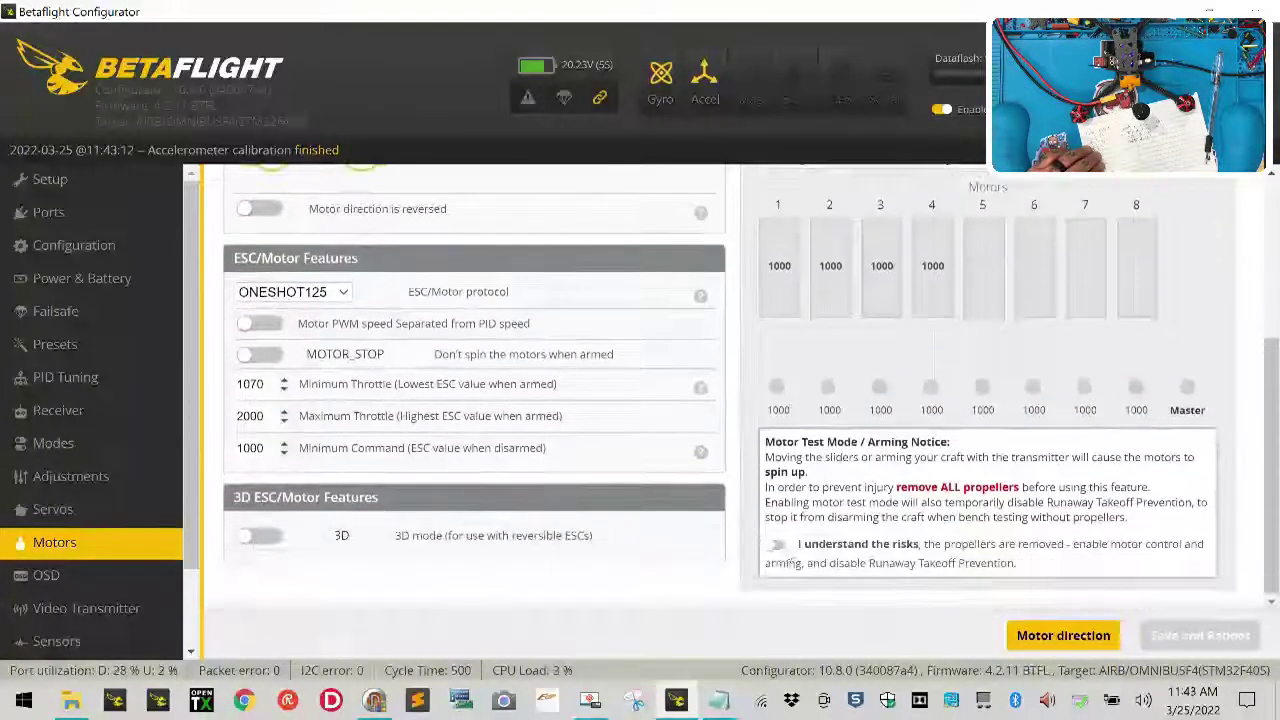
pyautogui.click(775, 545)
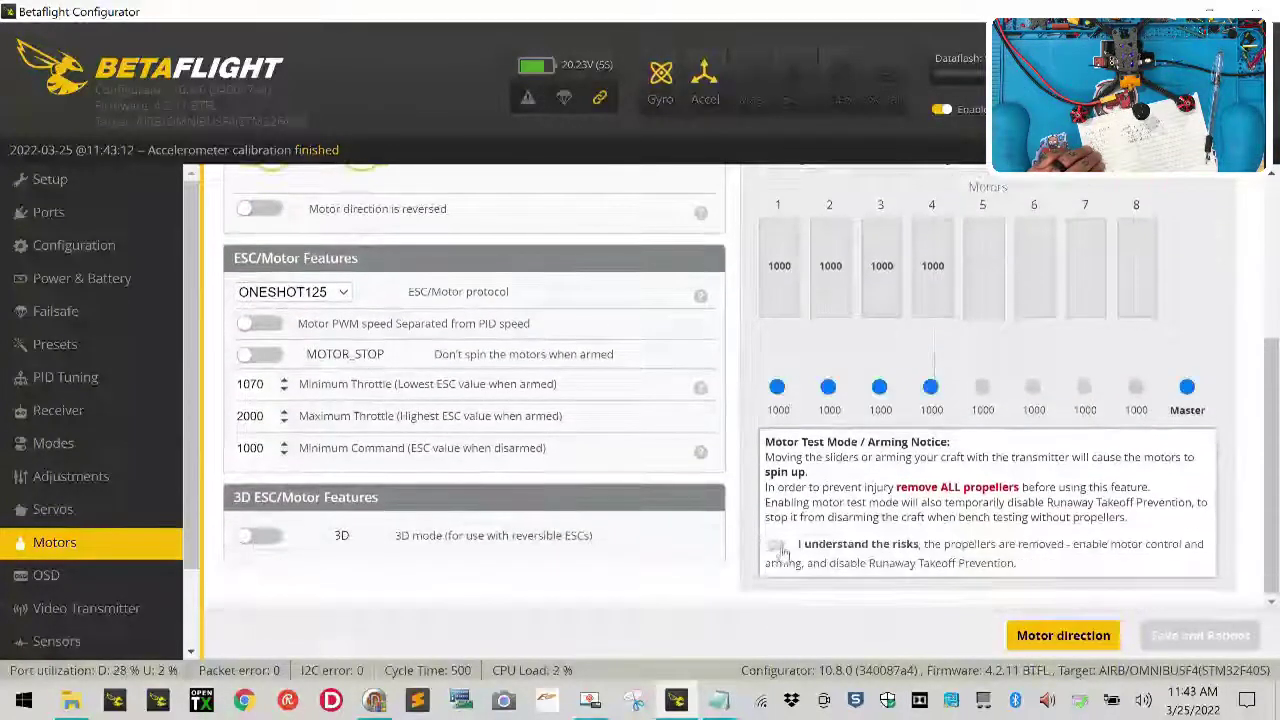
# Spin motors 1 to 4 one at a time at low throttle to check their rotation, returning each to 1000
pyautogui.click(772, 390)
pyautogui.click(775, 391)
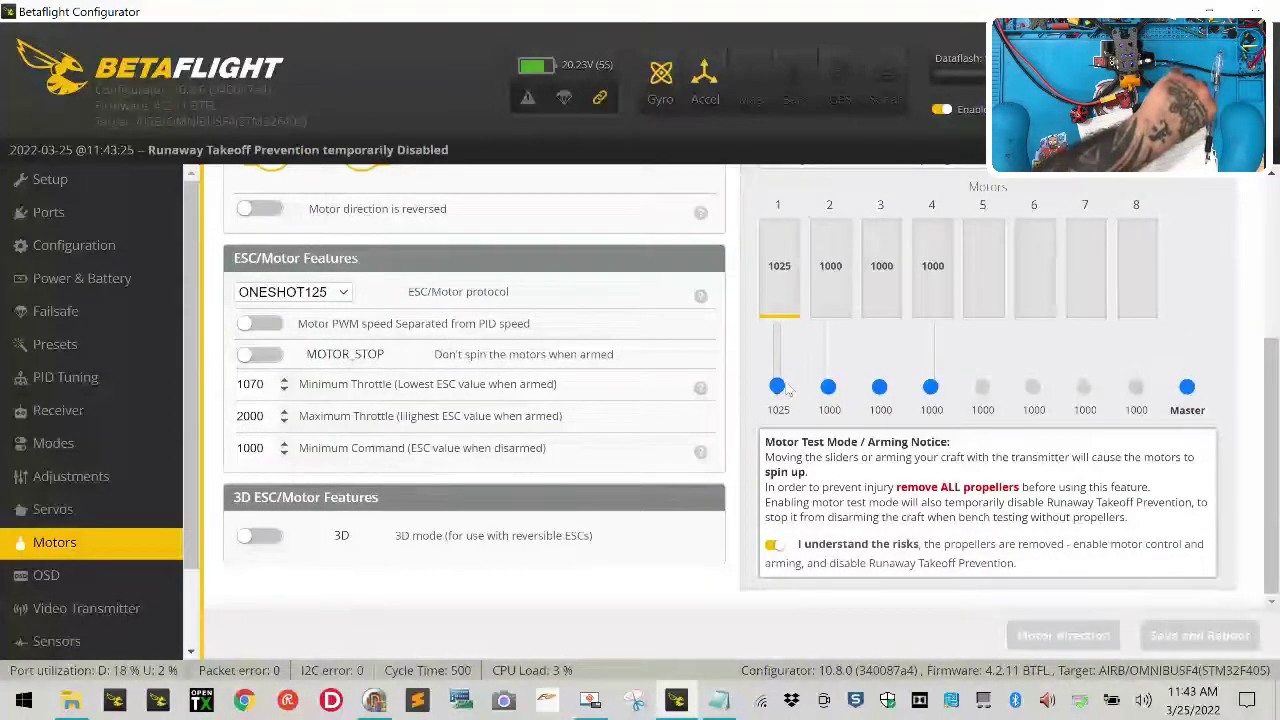
pyautogui.click(779, 392)
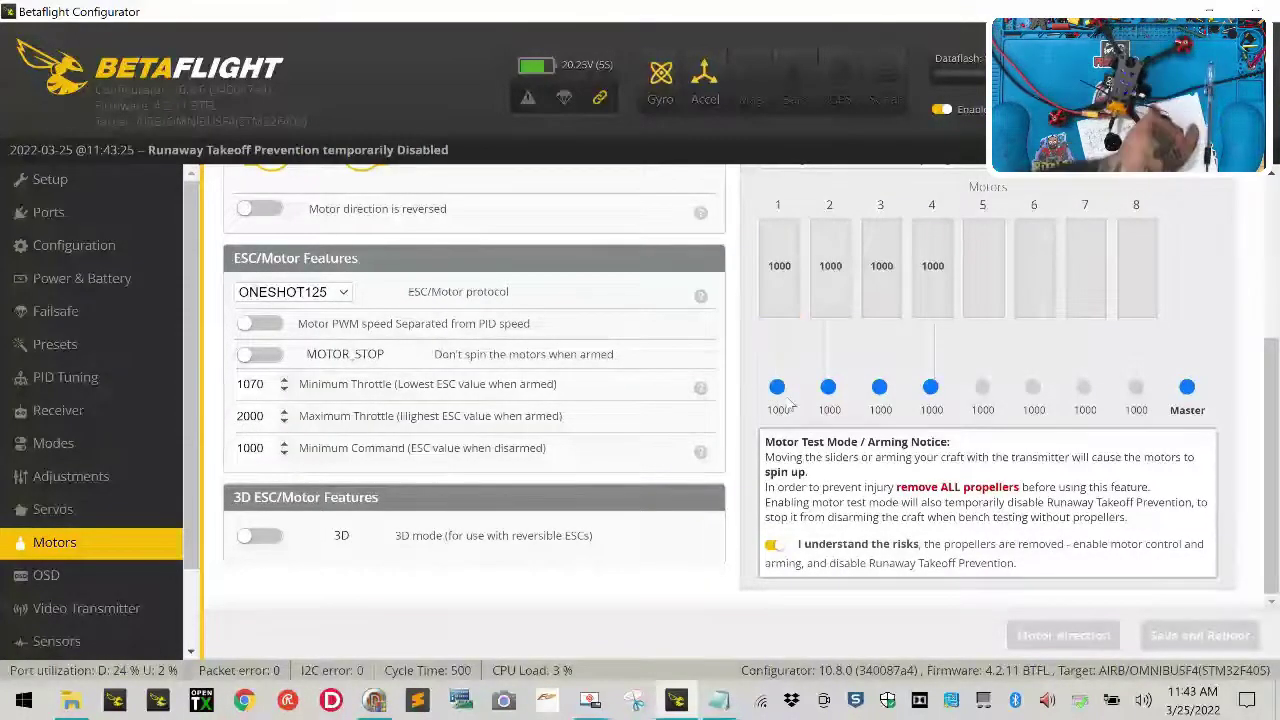
pyautogui.click(825, 392)
pyautogui.click(826, 394)
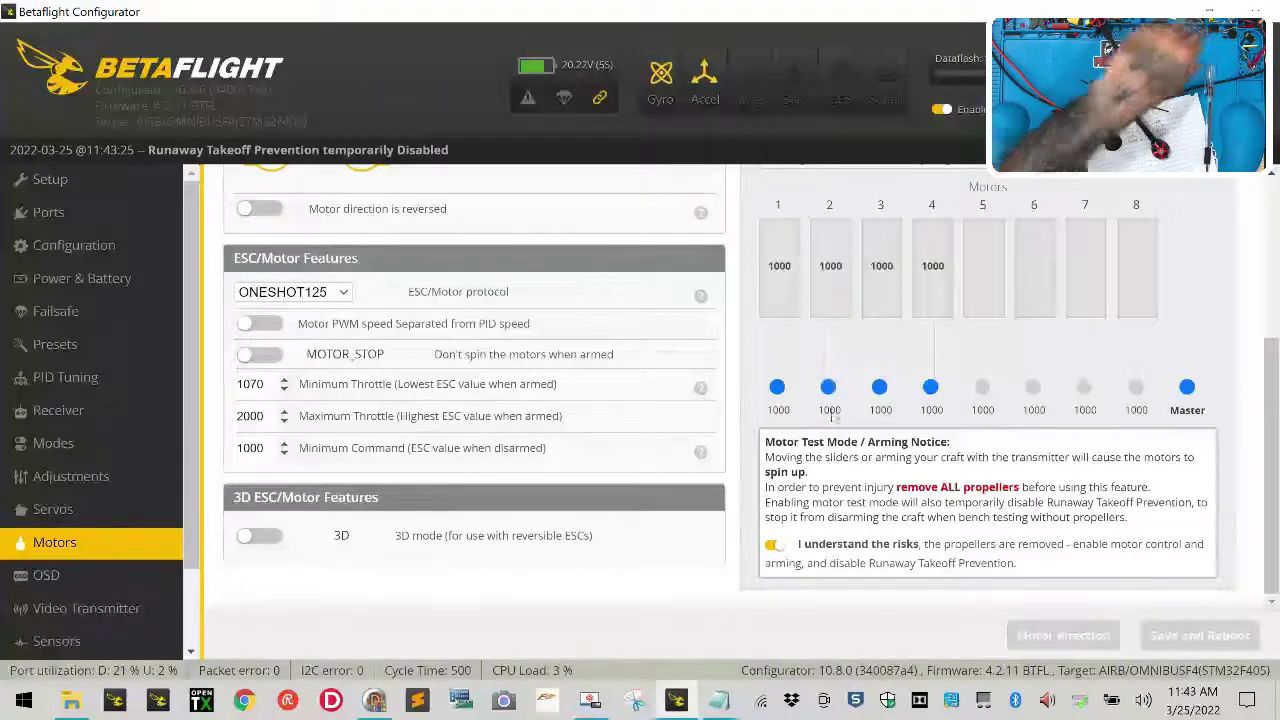
pyautogui.click(879, 394)
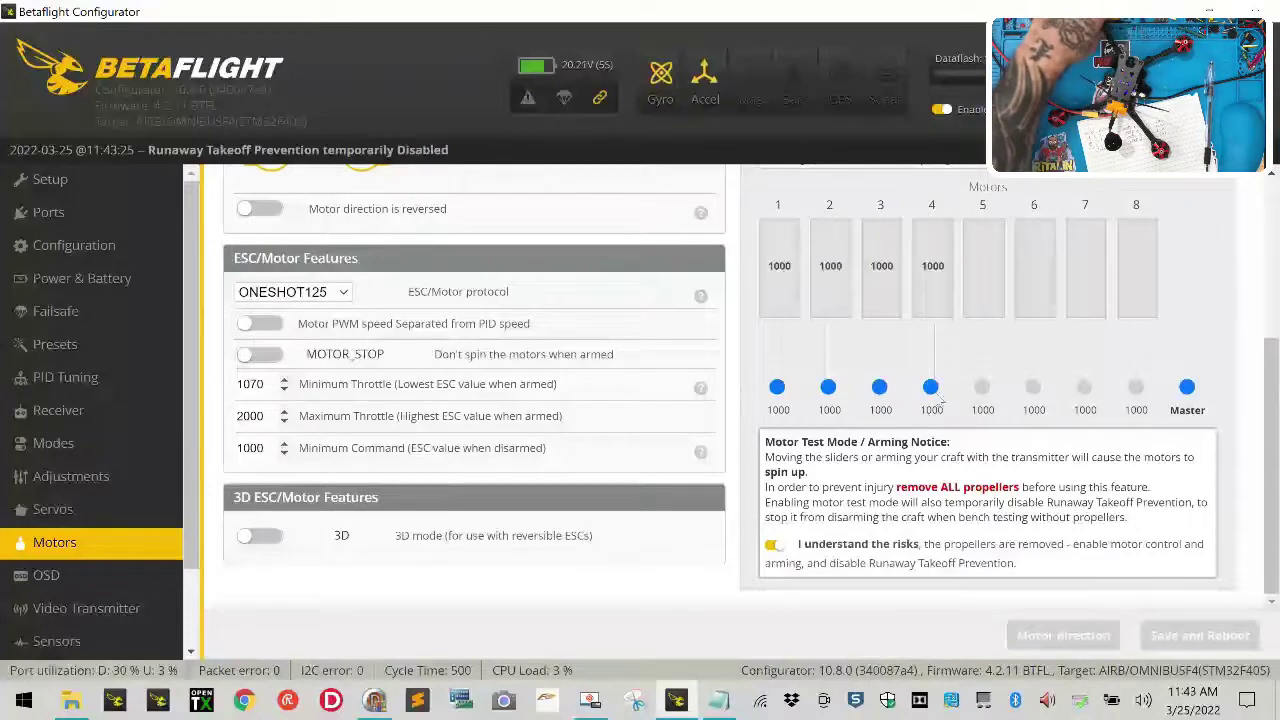
pyautogui.click(931, 392)
pyautogui.click(931, 394)
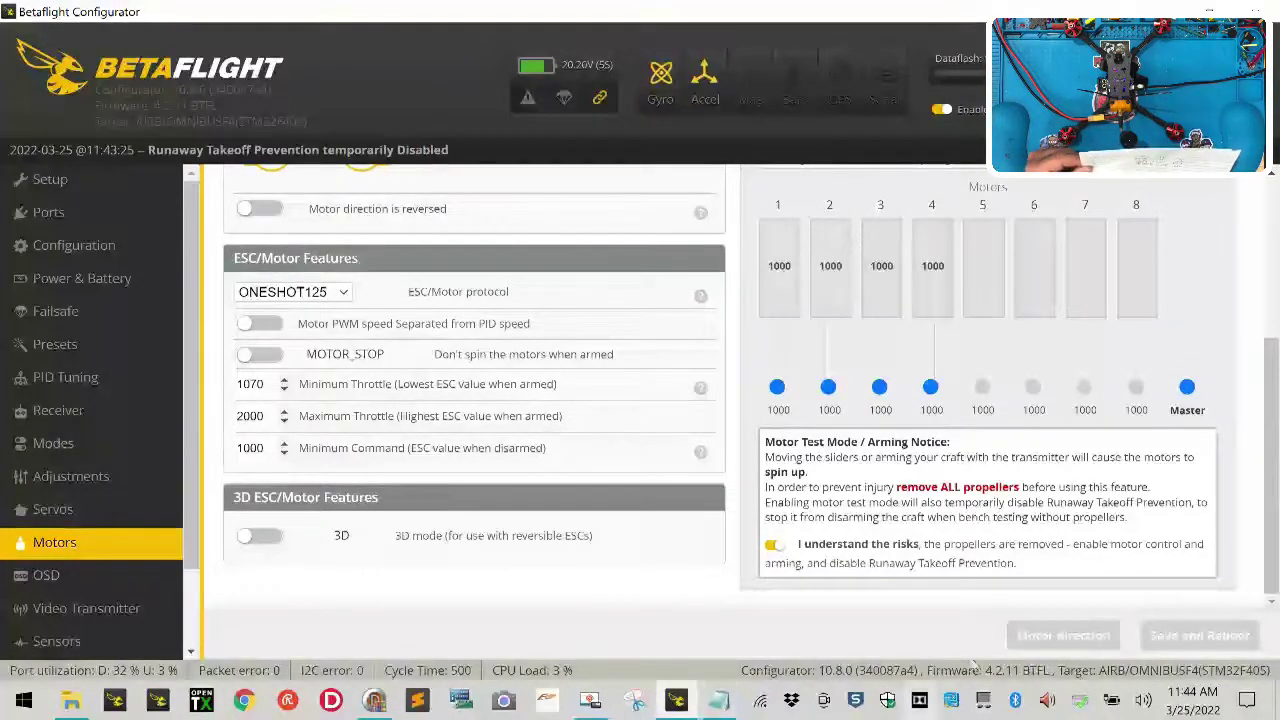
# Open the OSD setup and move the LOW VOLTAGE warning slightly lower in the OSD Profile 1 preview
pyautogui.click(138, 588)
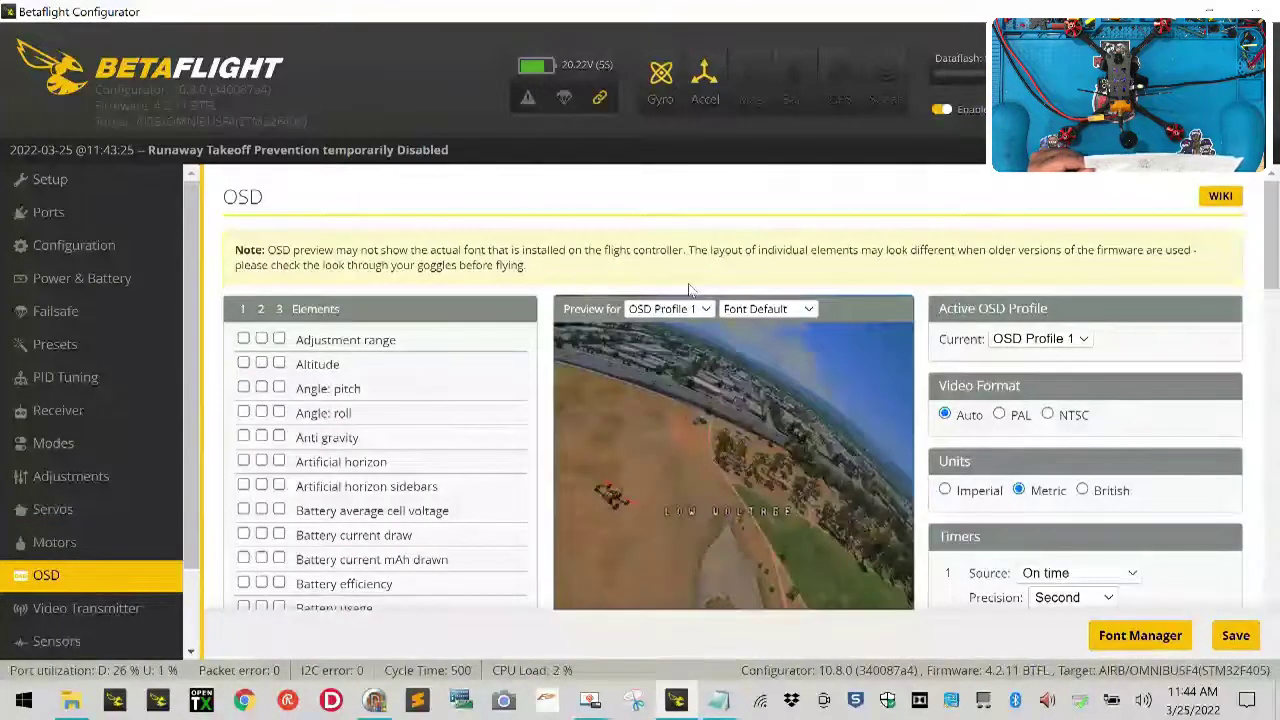
pyautogui.scroll(-2, 688, 290)
pyautogui.scroll(2, 453, 370)
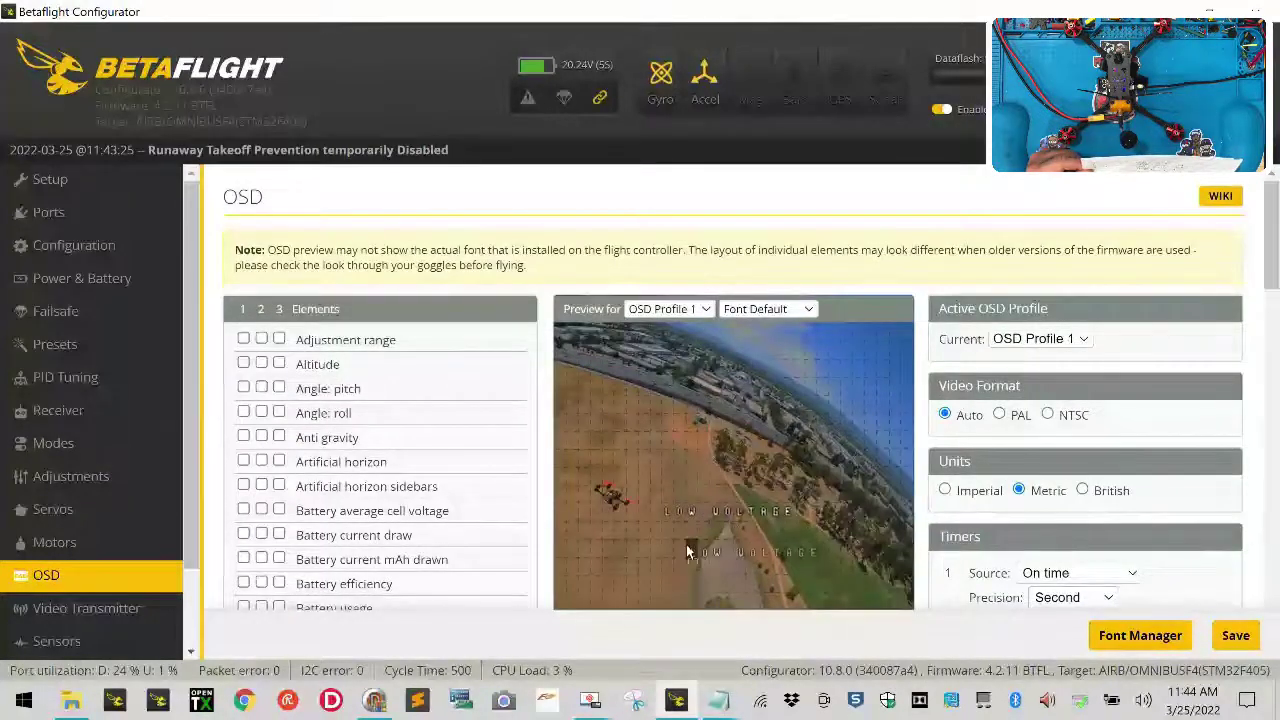
pyautogui.moveTo(686, 544); pyautogui.dragTo(663, 550)
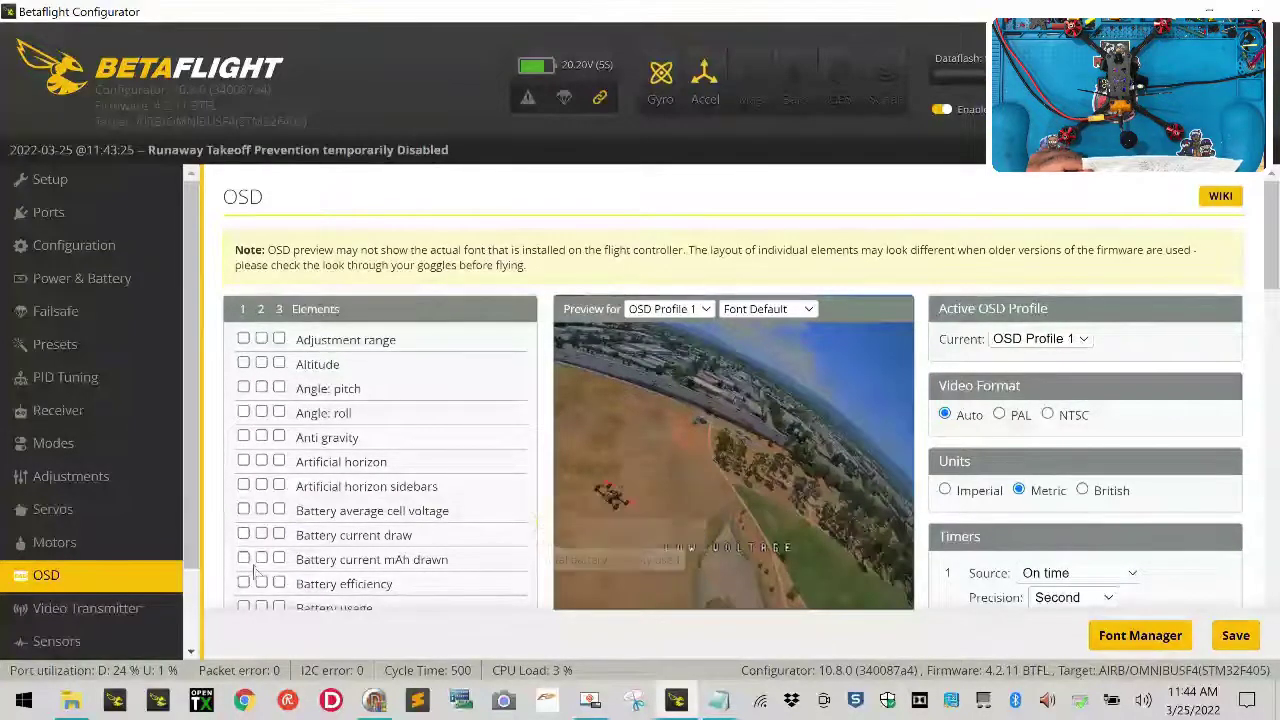
# Show the battery voltage in OSD profile 1 and place it in the upper-left corner of the video preview
pyautogui.scroll(-2, 252, 548)
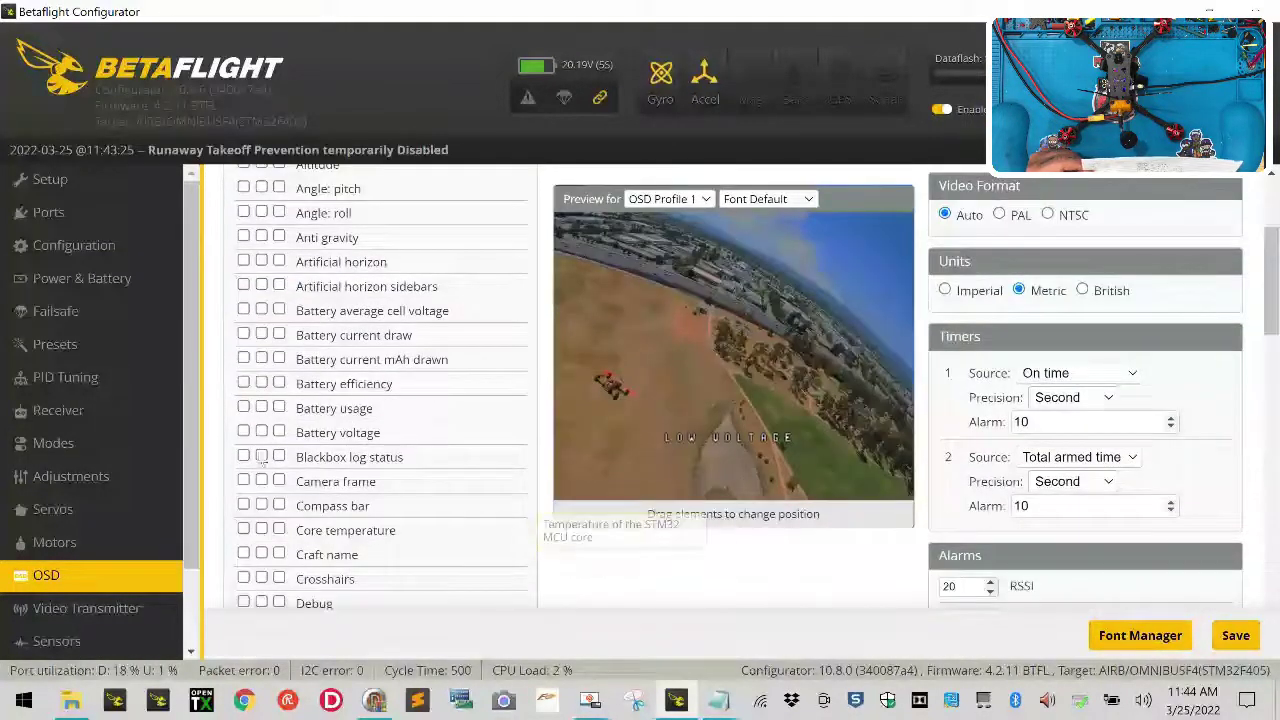
pyautogui.scroll(2, 679, 390)
pyautogui.moveTo(679, 385); pyautogui.dragTo(703, 462)
pyautogui.moveTo(604, 369); pyautogui.dragTo(572, 338)
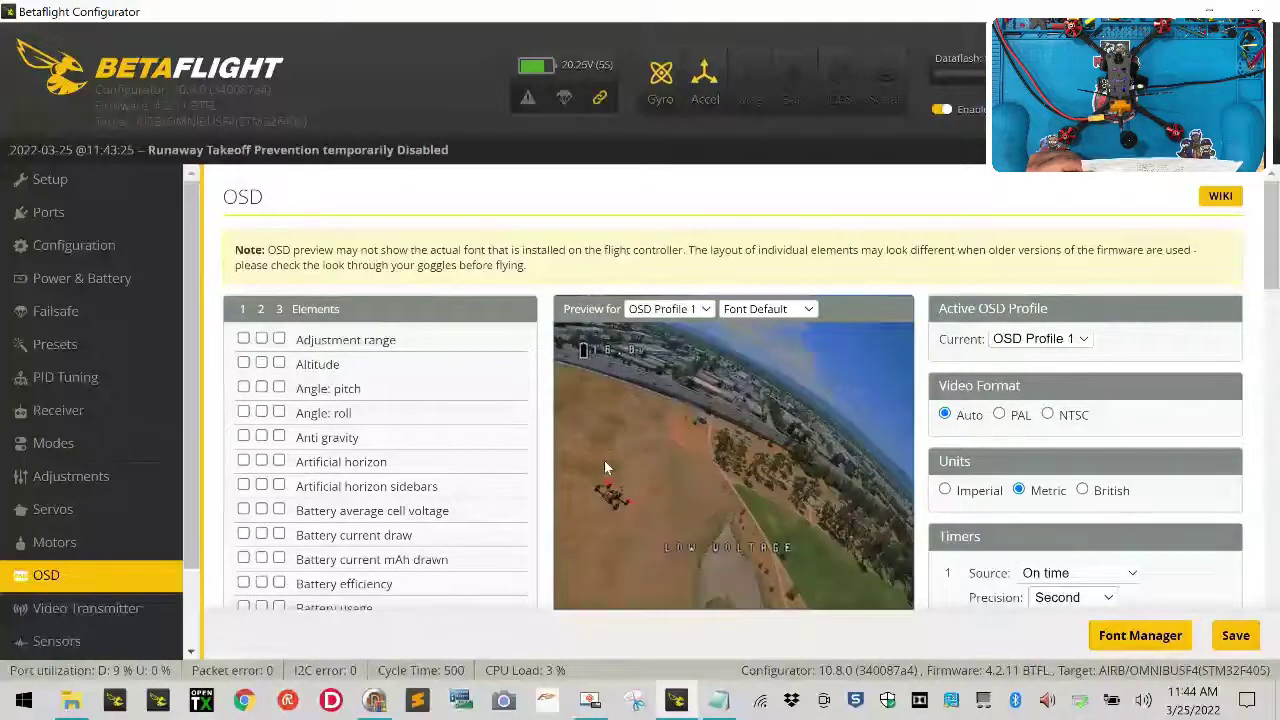
# Show the fly mode in OSD profile 1 and place it directly beneath the battery voltage
pyautogui.scroll(-4, 410, 536)
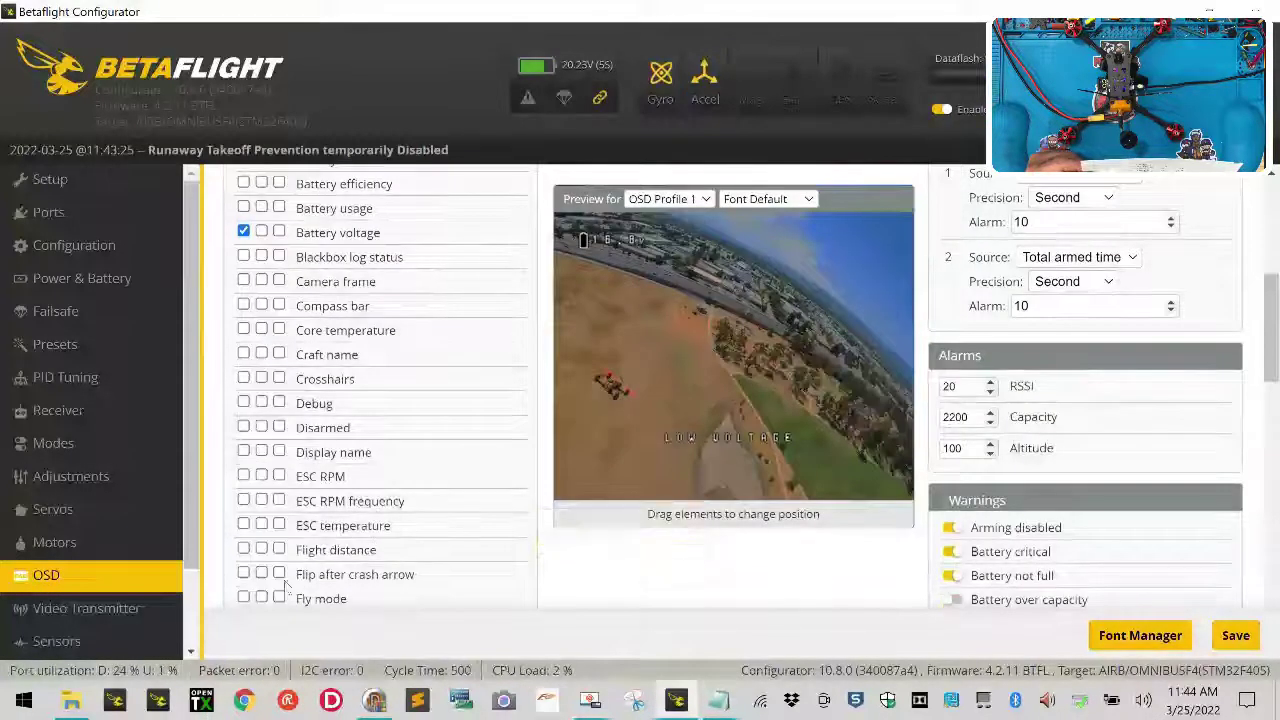
pyautogui.click(243, 598)
pyautogui.scroll(5, 739, 381)
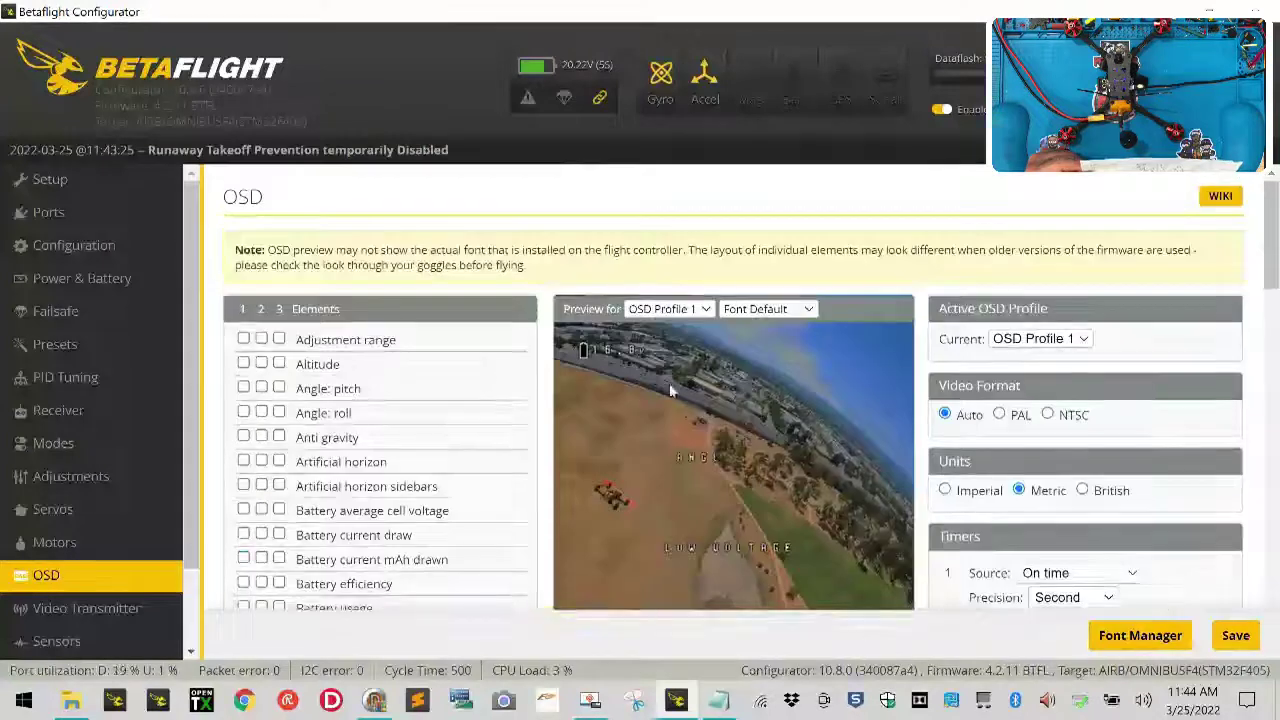
pyautogui.moveTo(710, 456); pyautogui.dragTo(566, 352)
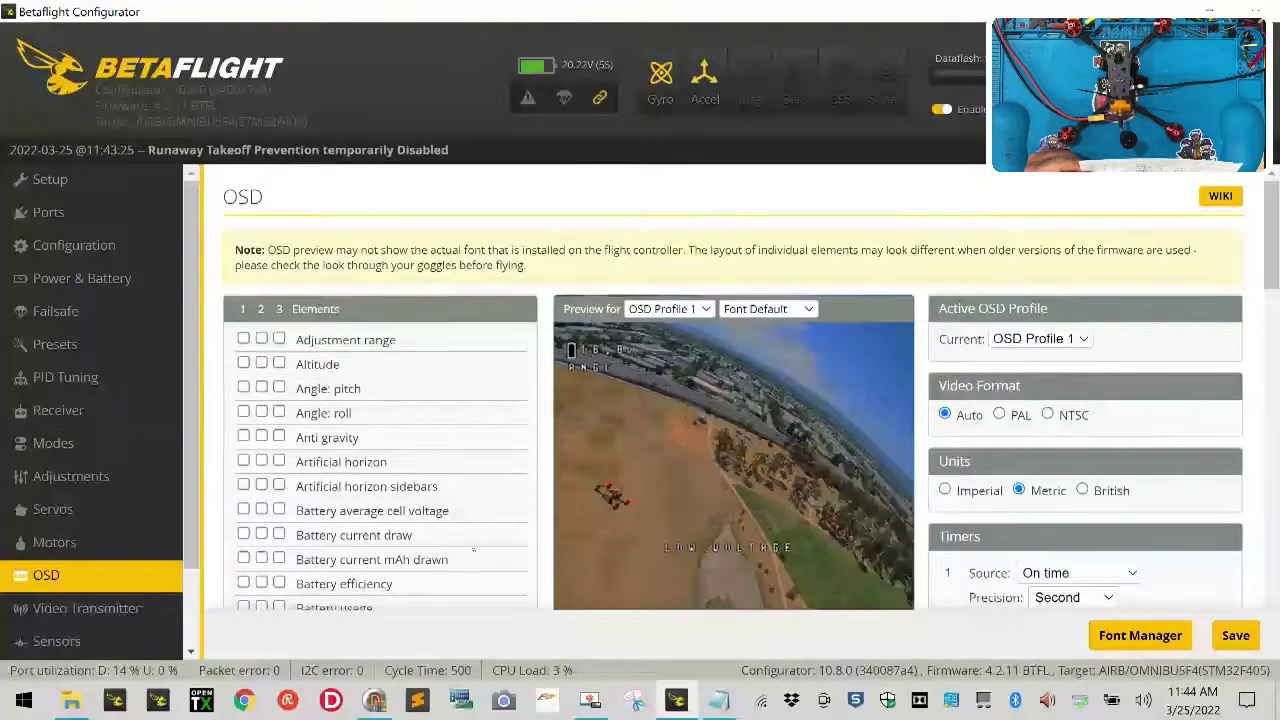
# Show the craft name in OSD profile 1, place it beneath the LOW VOLTAGE warning and save the OSD settings
pyautogui.scroll(-4, 320, 537)
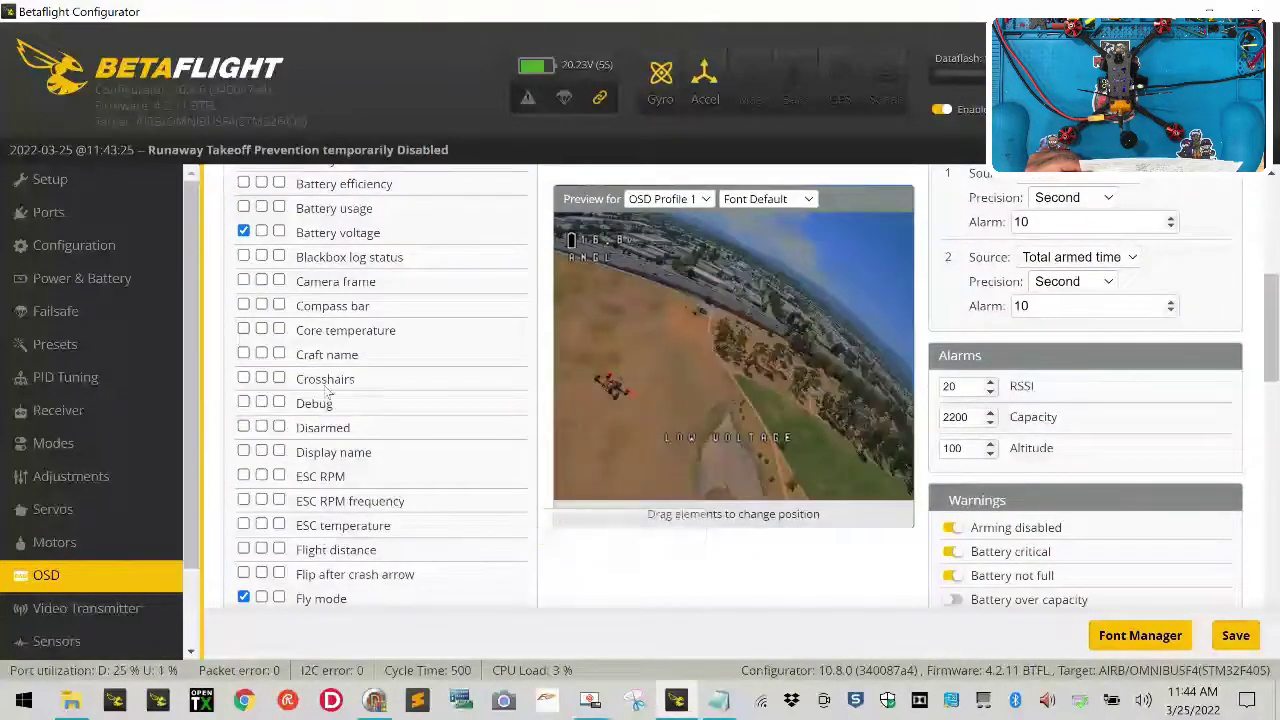
pyautogui.click(243, 352)
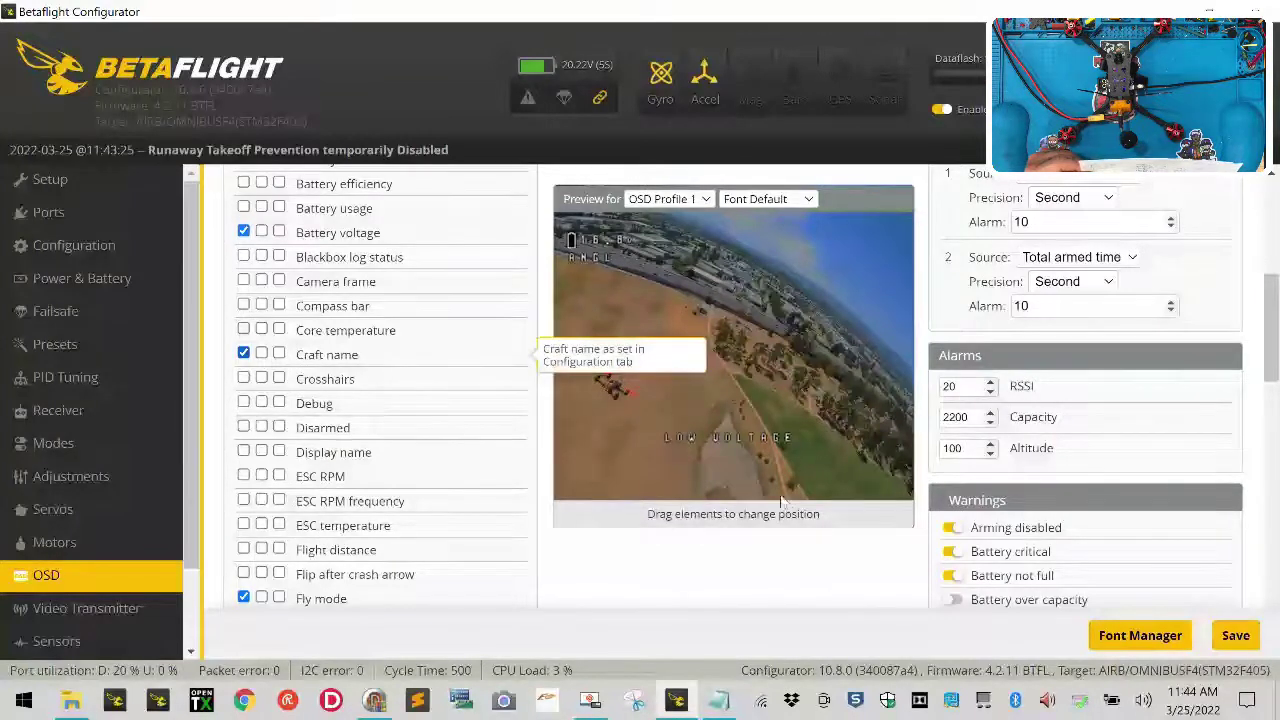
pyautogui.moveTo(696, 345); pyautogui.dragTo(689, 466)
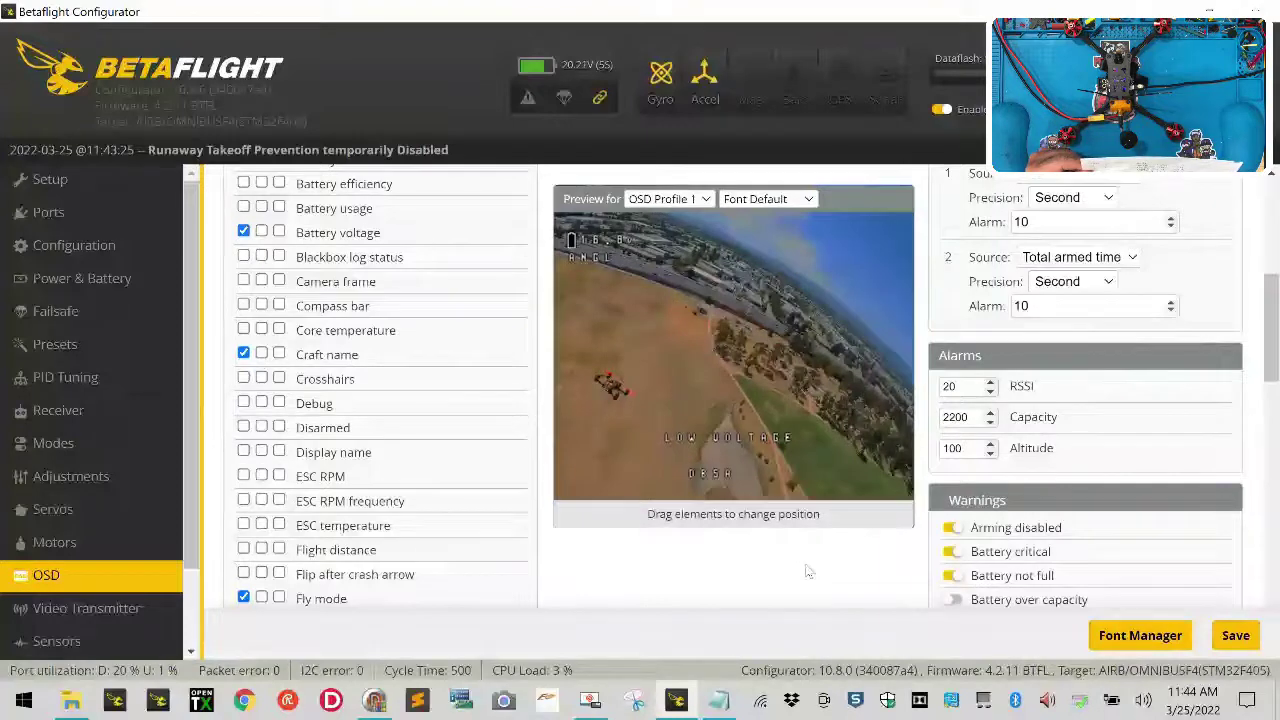
pyautogui.scroll(-4, 808, 571)
pyautogui.scroll(-2, 808, 571)
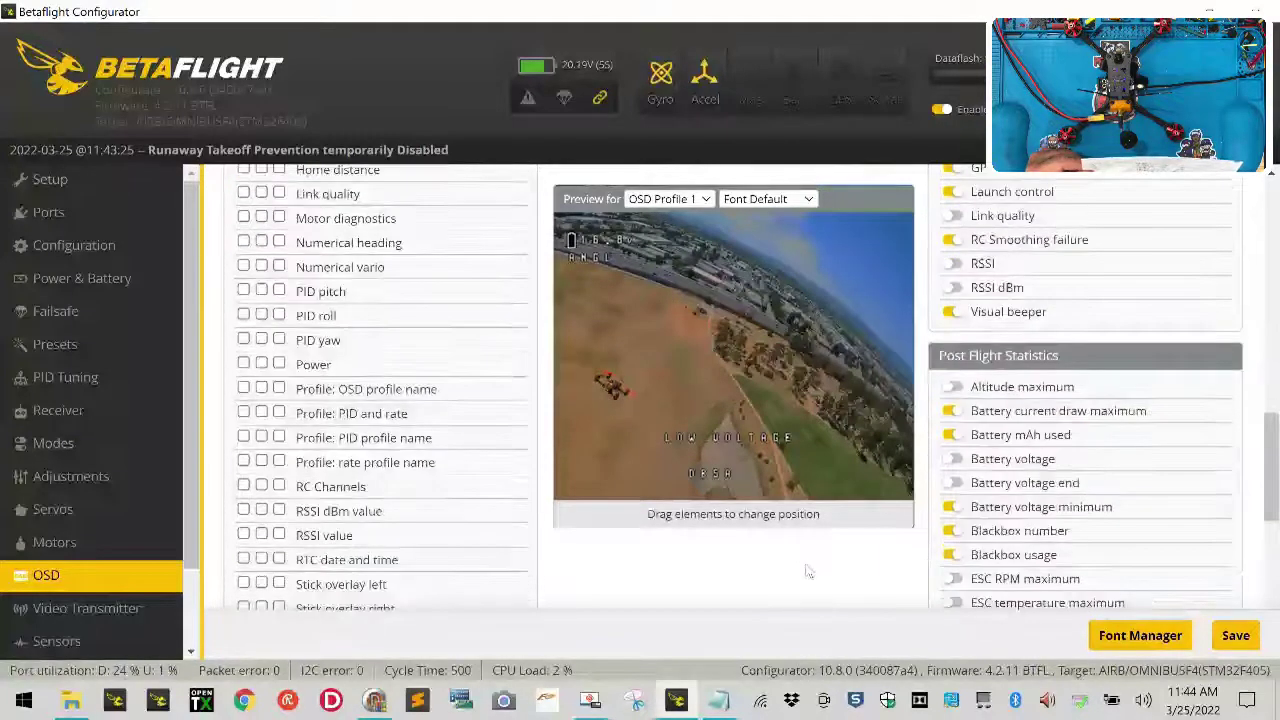
pyautogui.click(1237, 637)
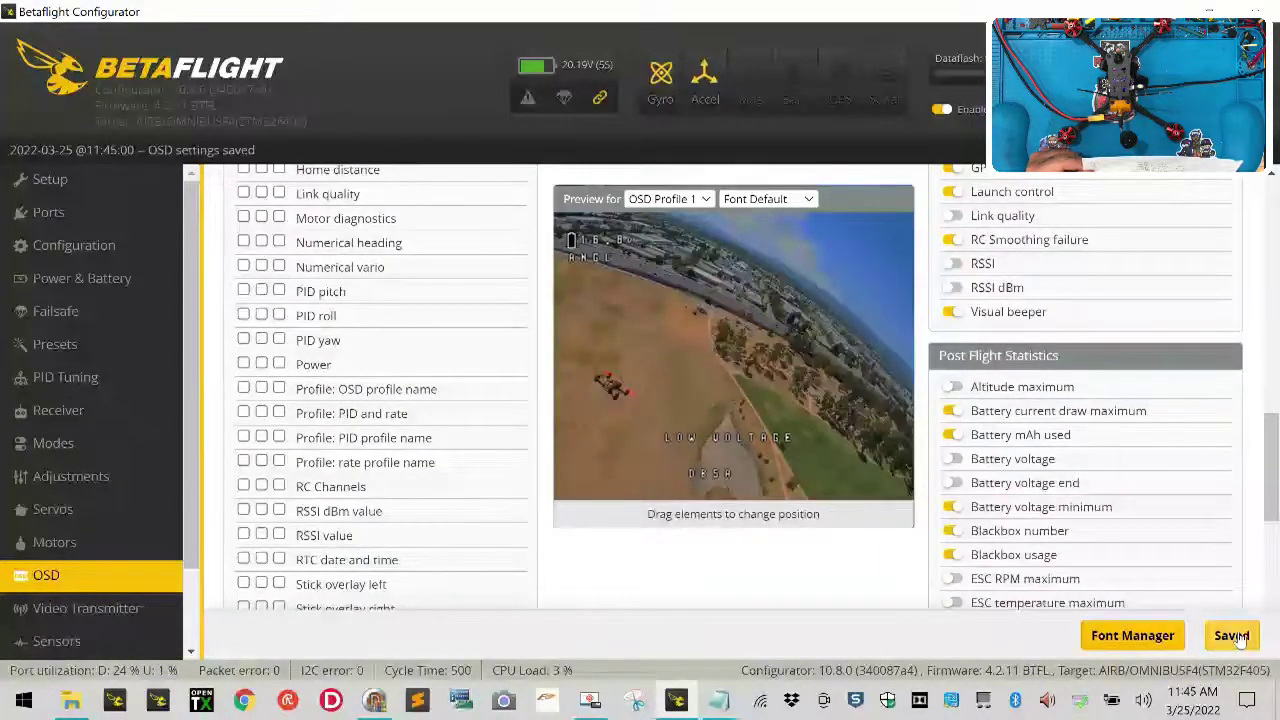